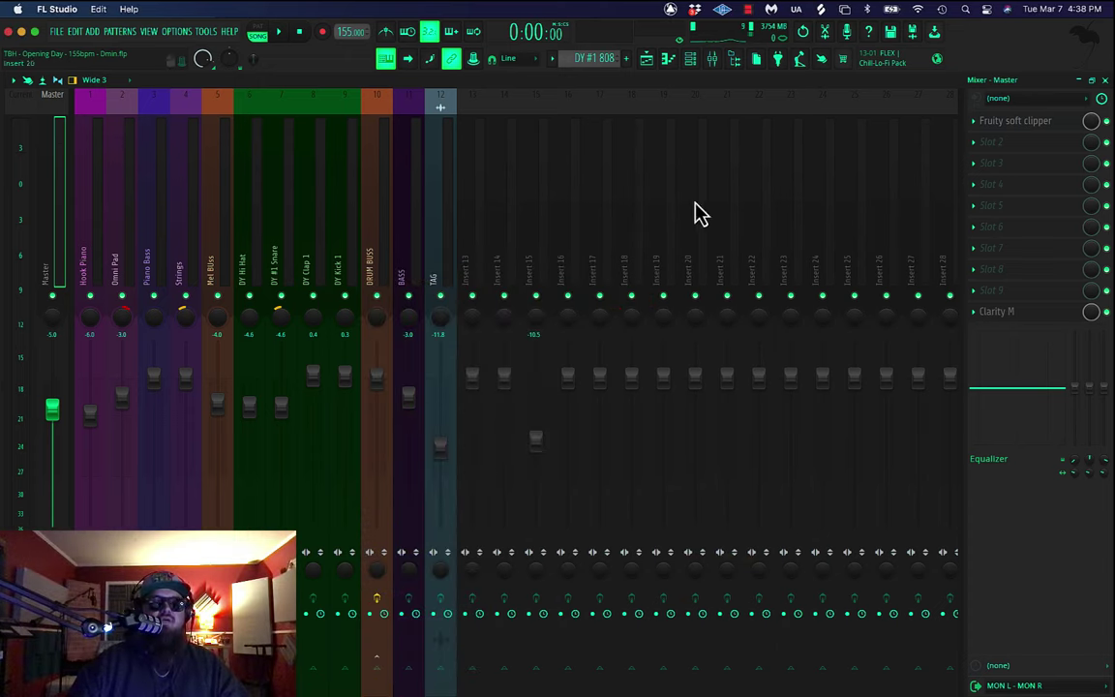
Switch to the Playlist showing the Keyscape, Kontakt, drum and 808 patterns across tracks
left_click(646, 59)
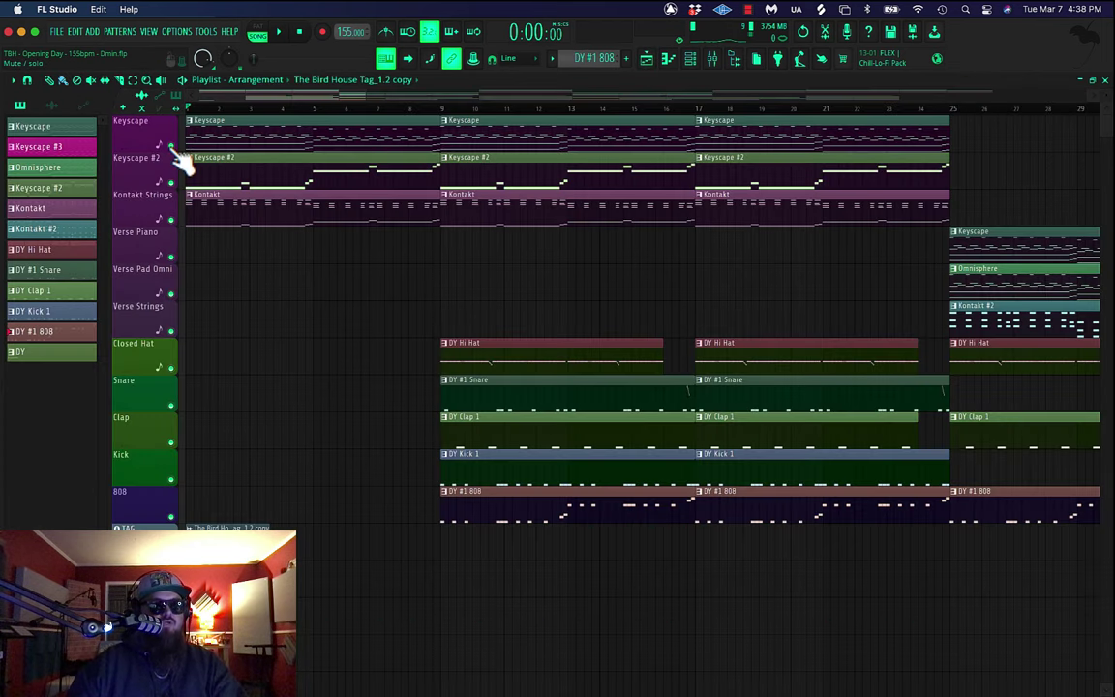
Solo Keyscape, try shifting its opening F5, A5 and E5 notes earlier, then undo
left_click(171, 146, "ctrl")
double_click(215, 140)
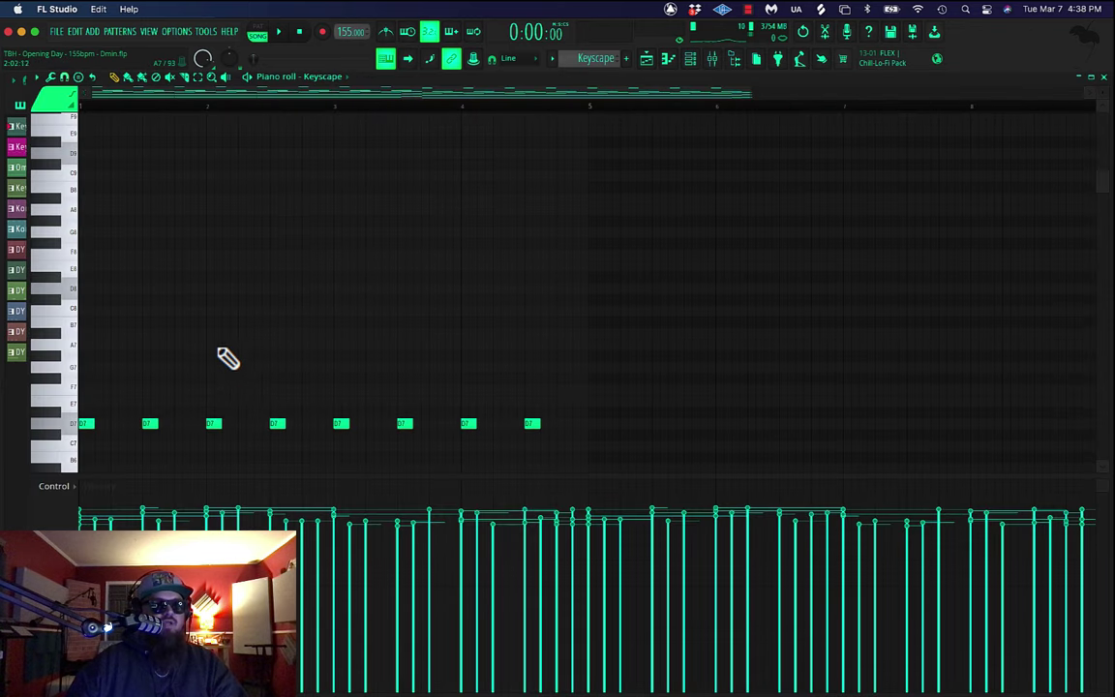
scroll(227, 358, "down", 10)
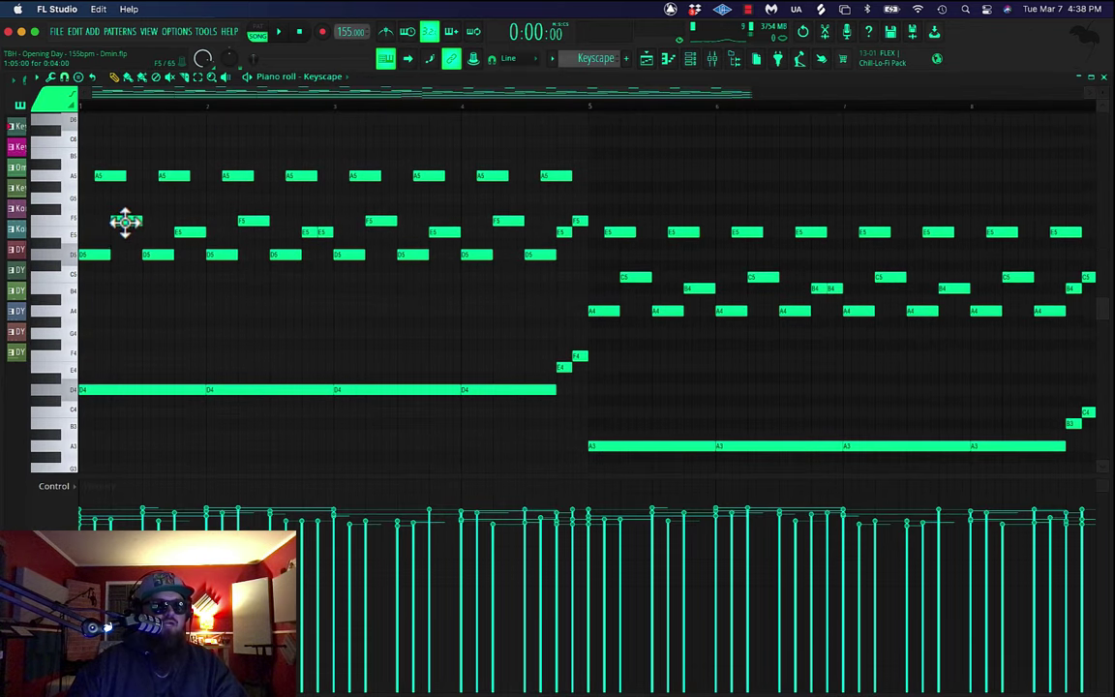
left_click_drag(126, 221, 94, 222)
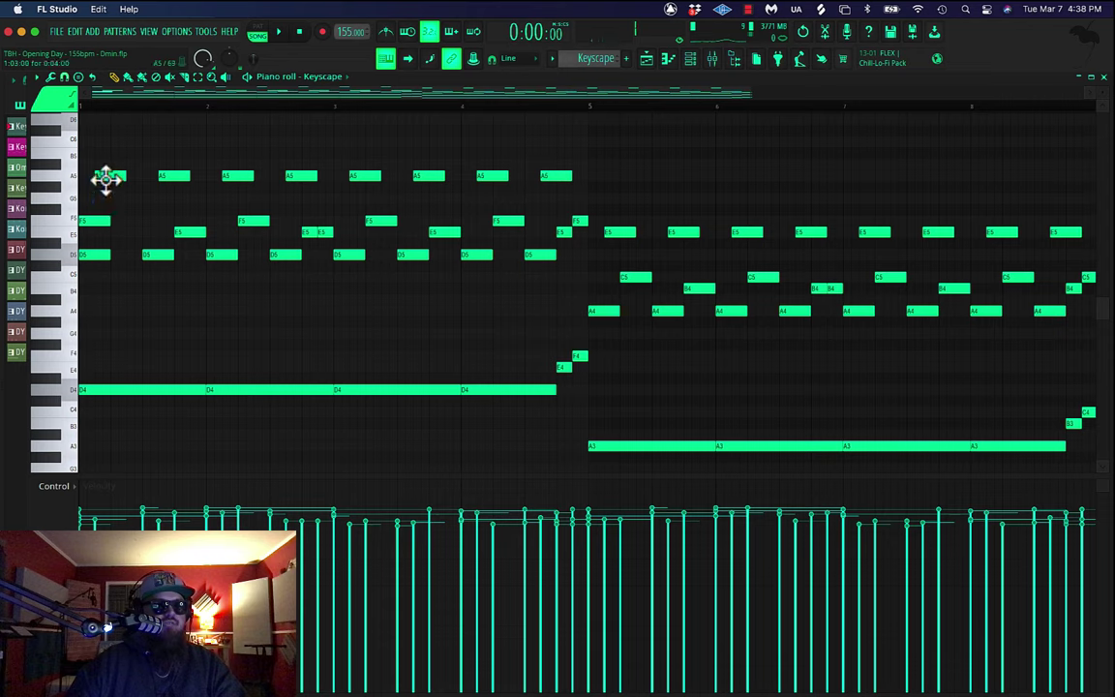
left_click_drag(107, 177, 67, 174)
left_click_drag(182, 231, 164, 233)
left_click_drag(179, 179, 167, 178)
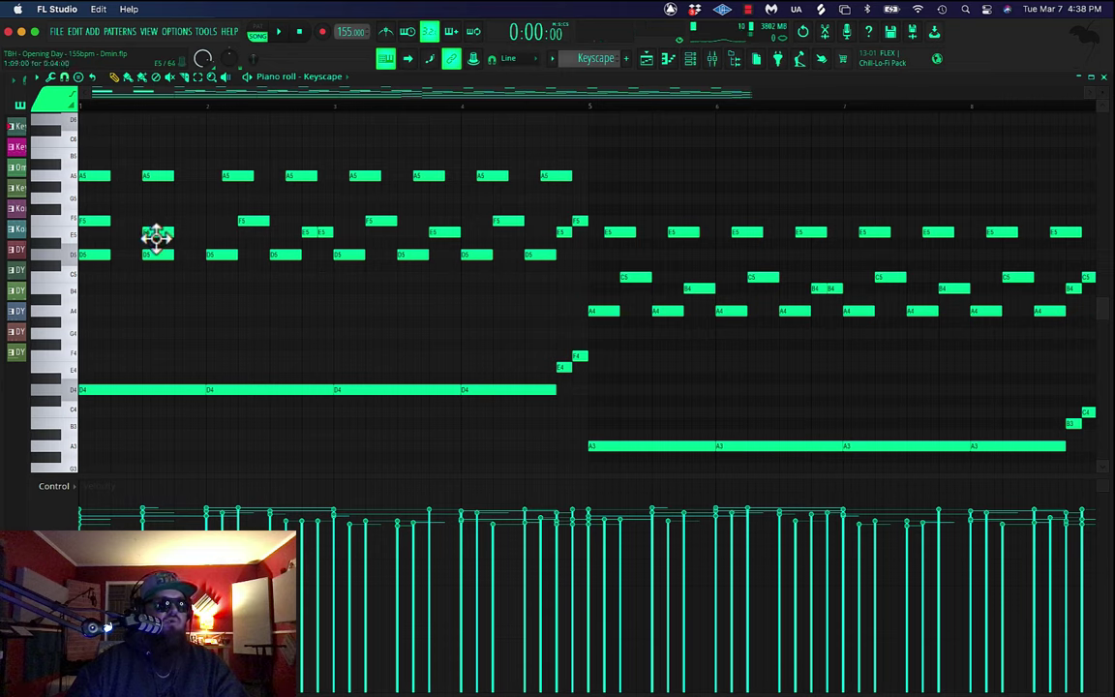
key("space")
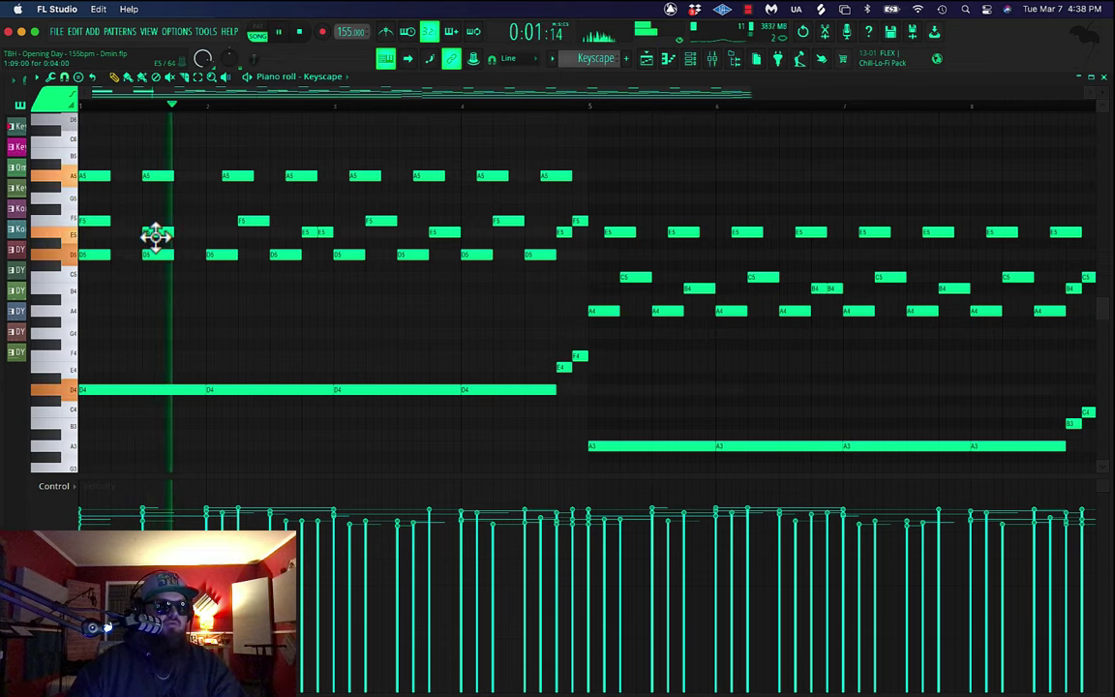
key("space")
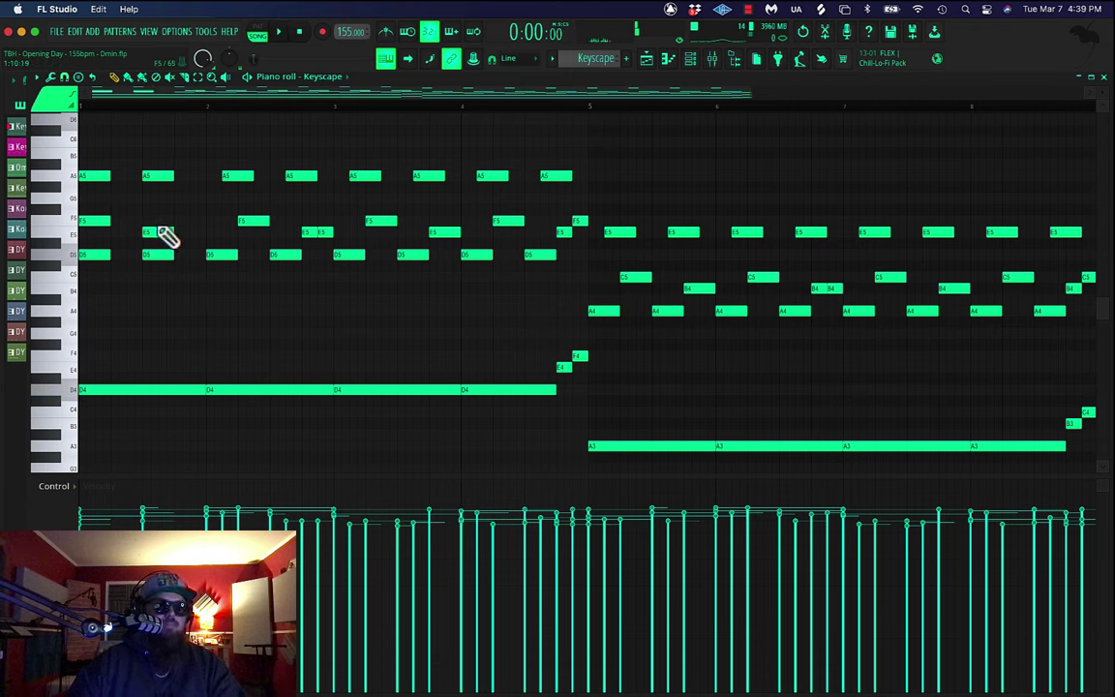
key("super+z")
key("super+z")
key("super+z")
key("super+z")
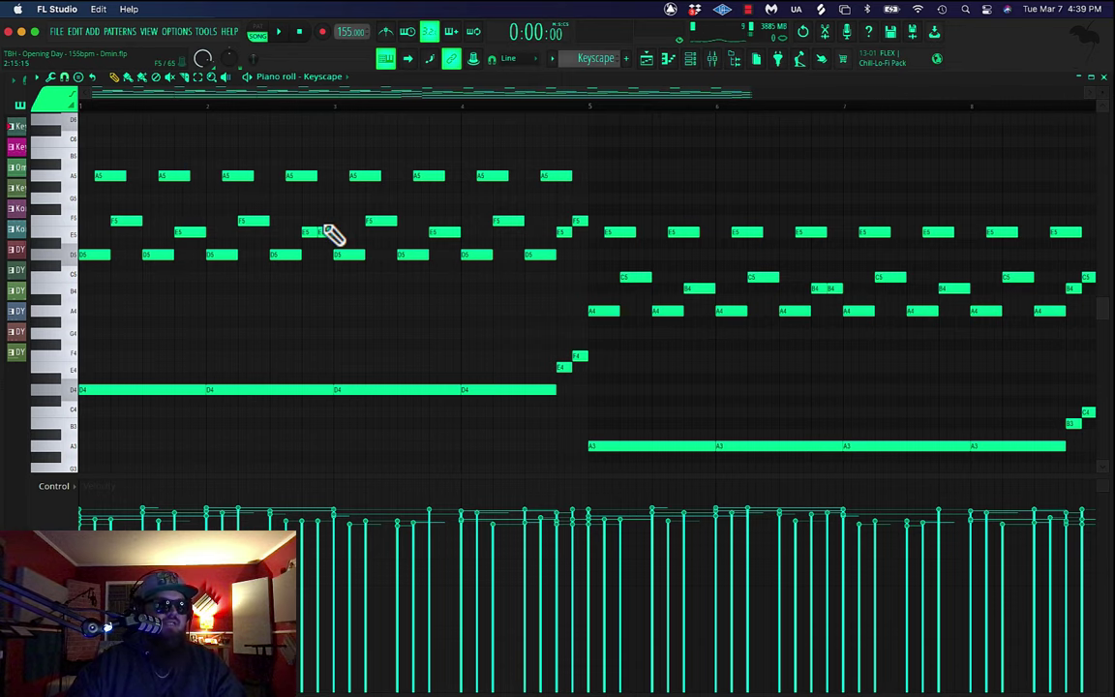
Add an extra E5 note beside the existing one and play from a new start point
scroll(331, 233, "up", 1)
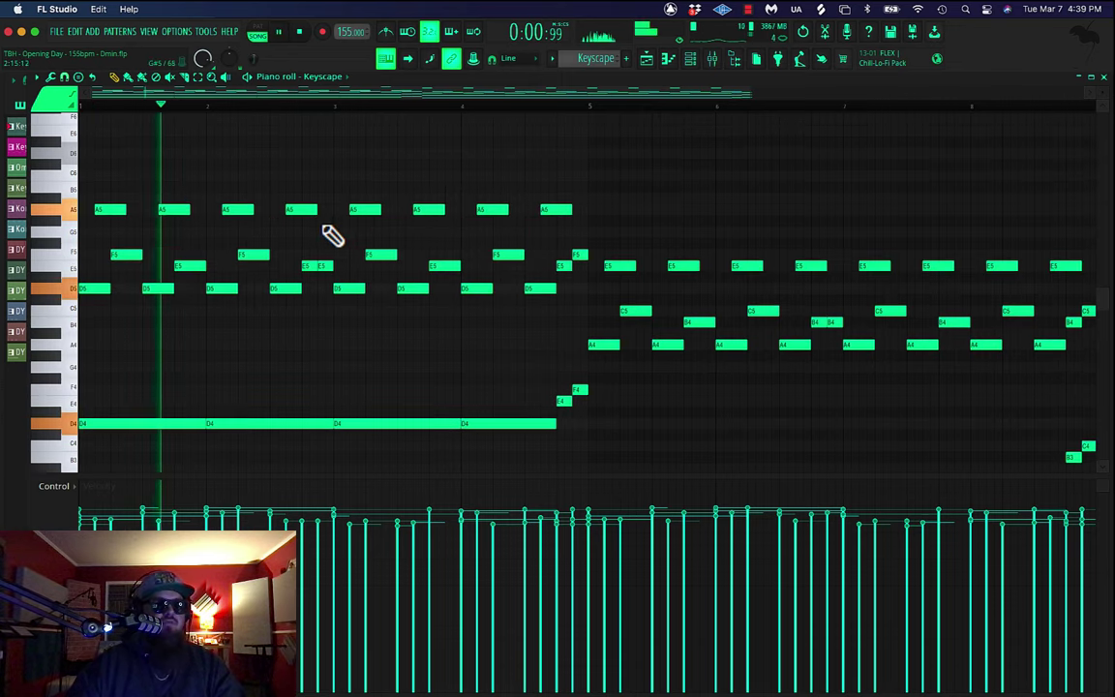
scroll(331, 234, "down", 2)
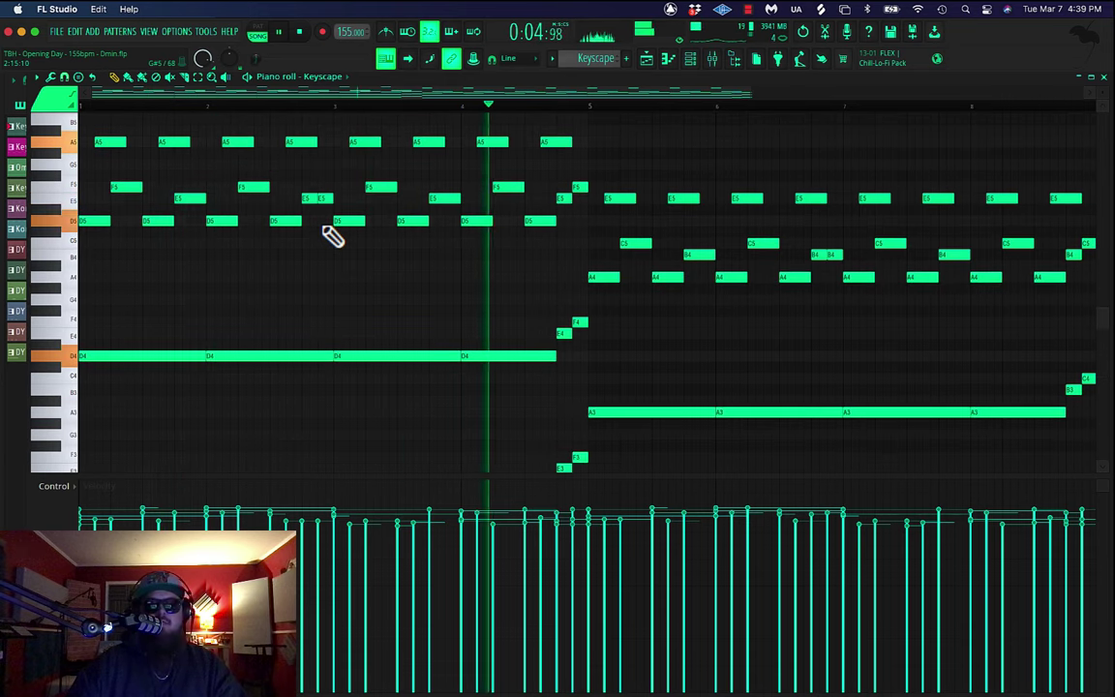
key("space")
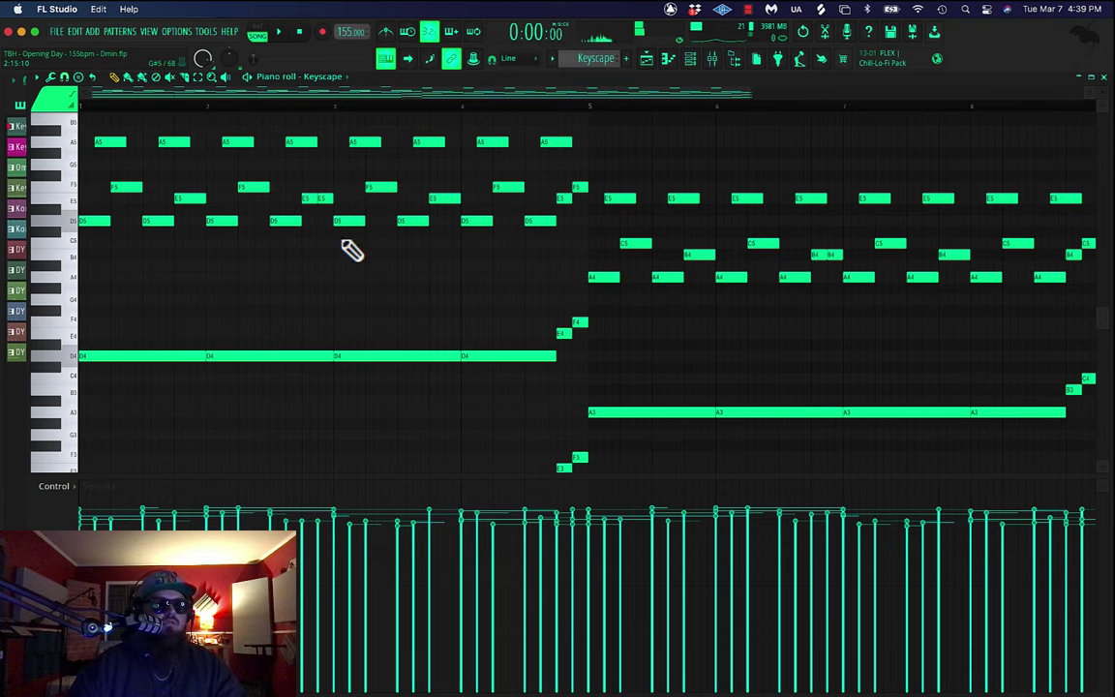
left_click(322, 201)
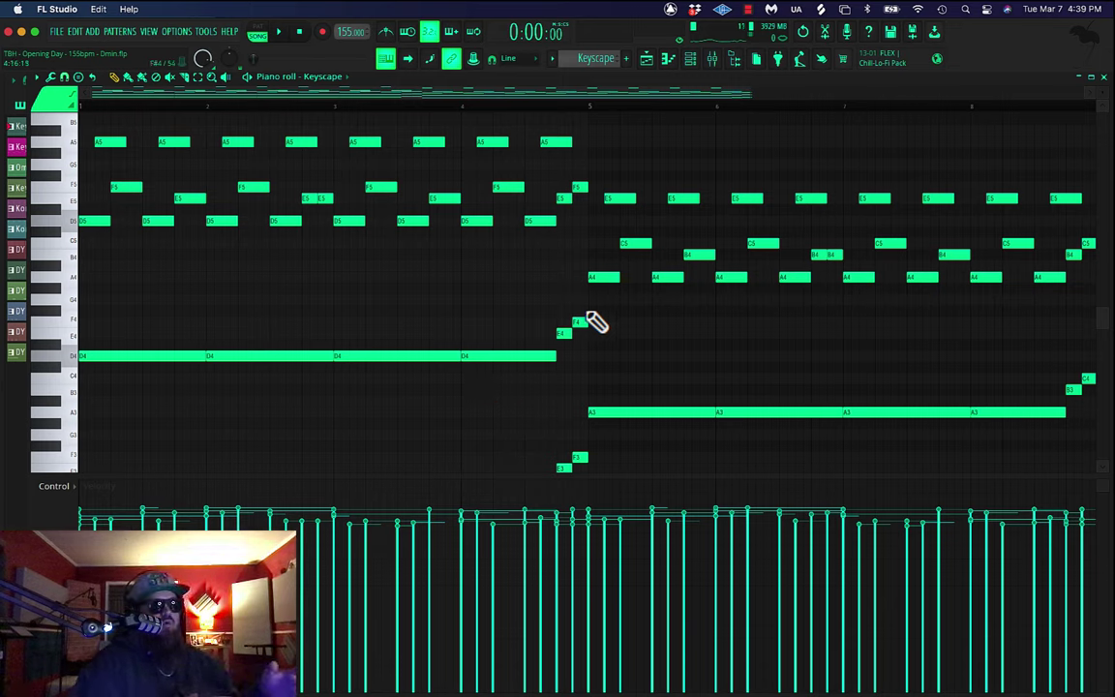
left_click(515, 112)
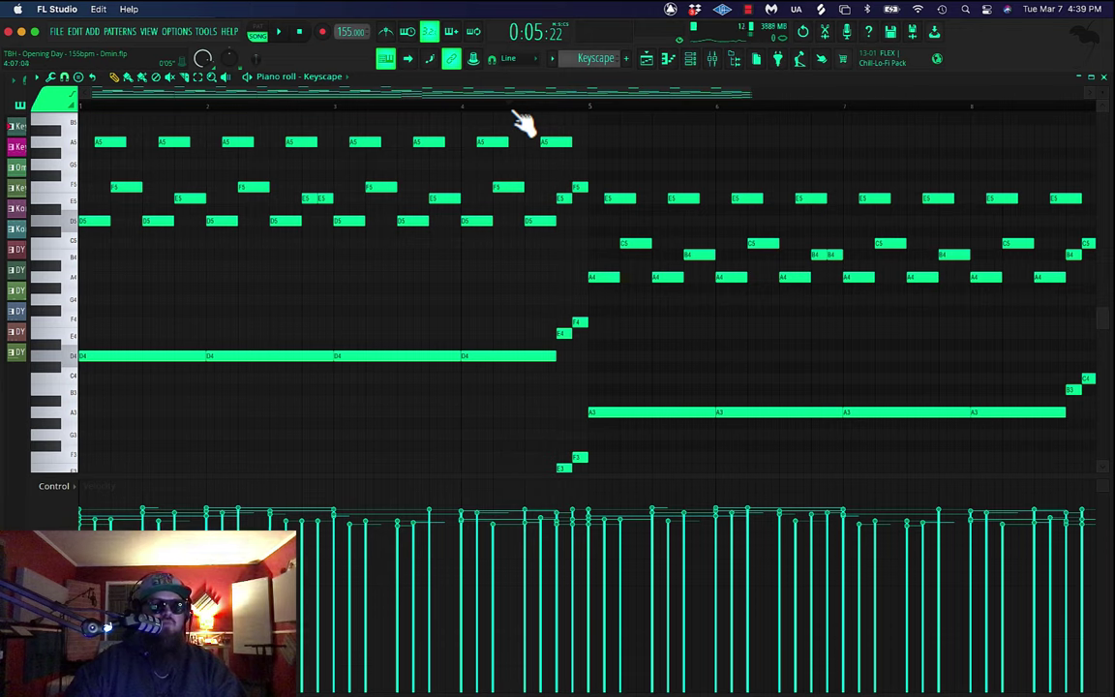
key("space")
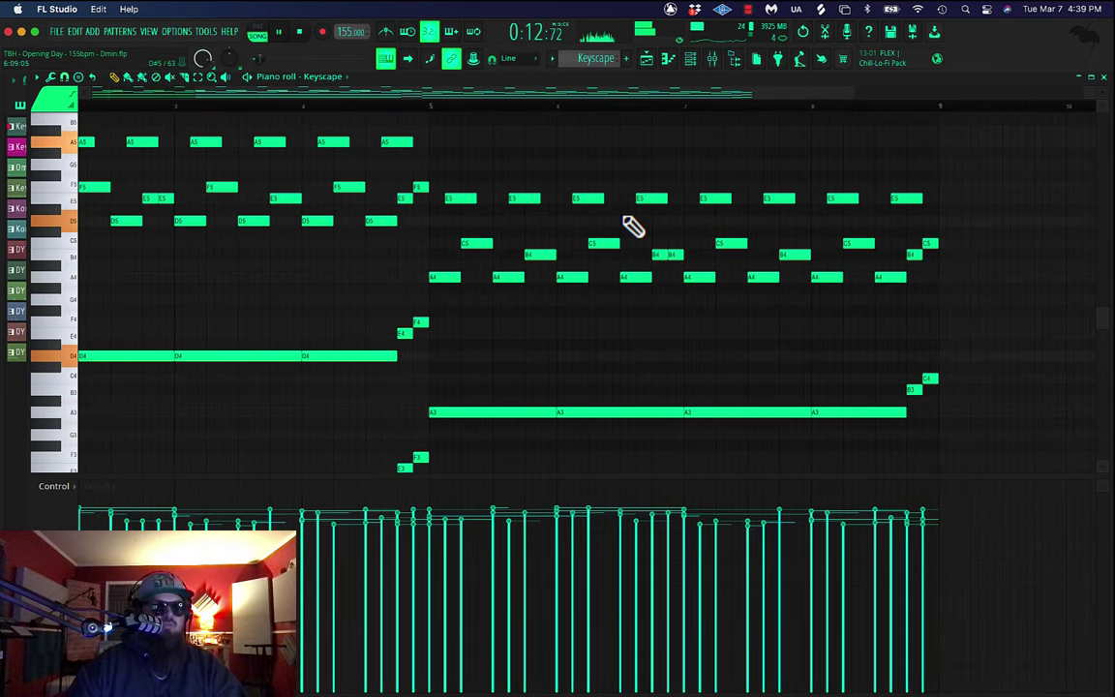
key("space")
scroll(585, 219, "down", 3)
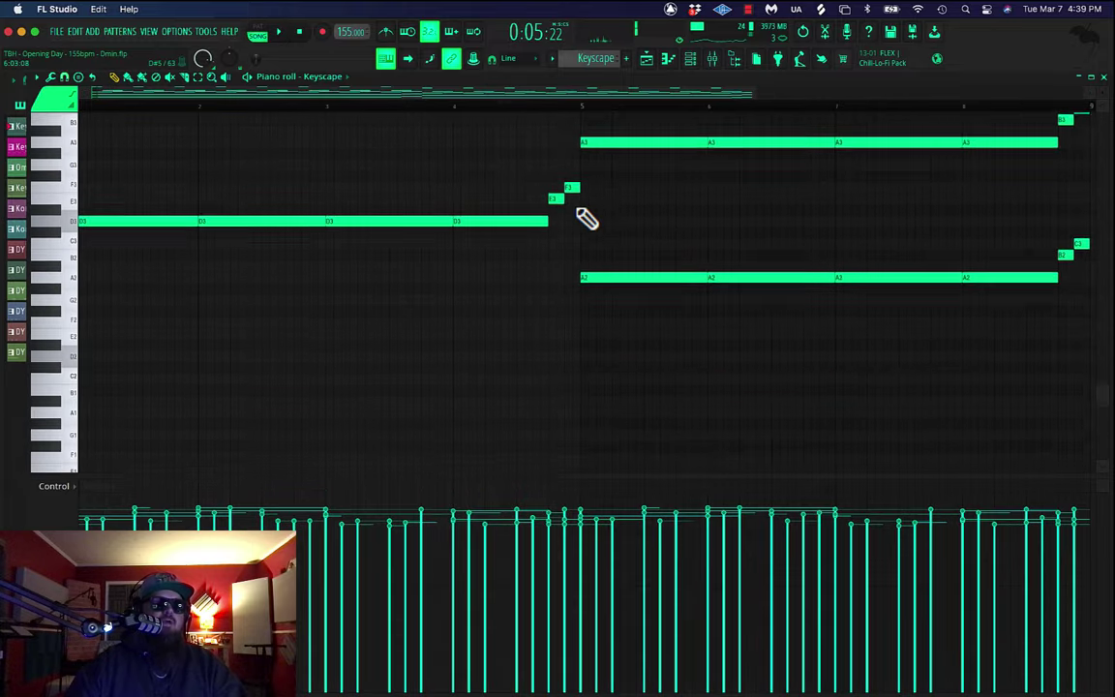
scroll(585, 219, "up", 4)
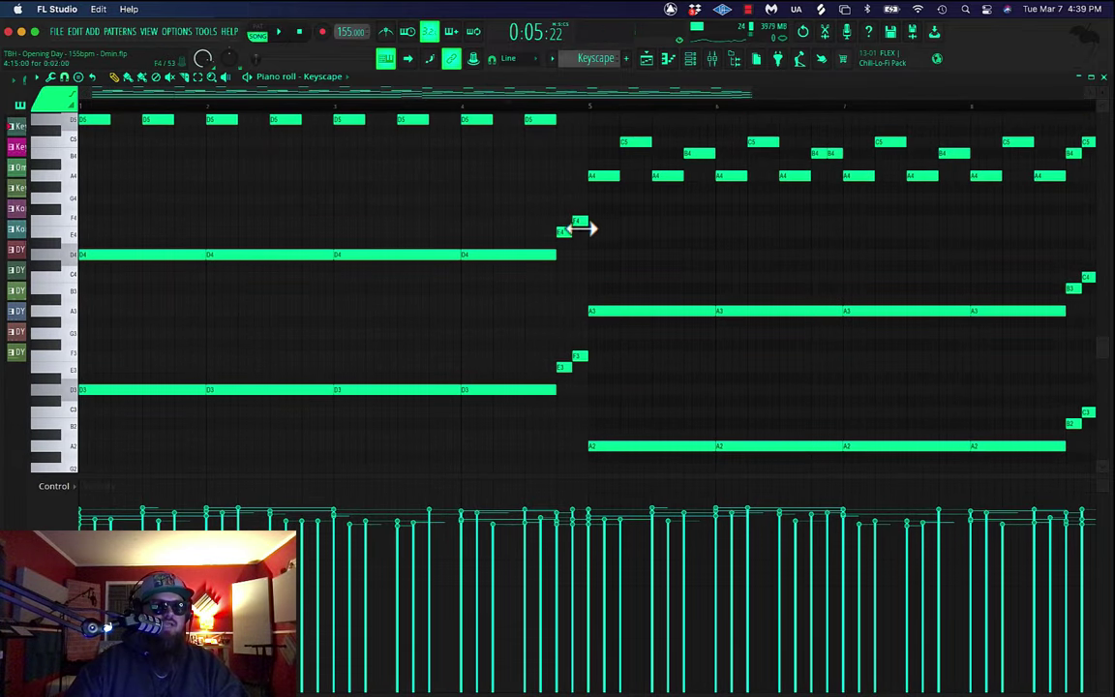
scroll(534, 257, "down", 2)
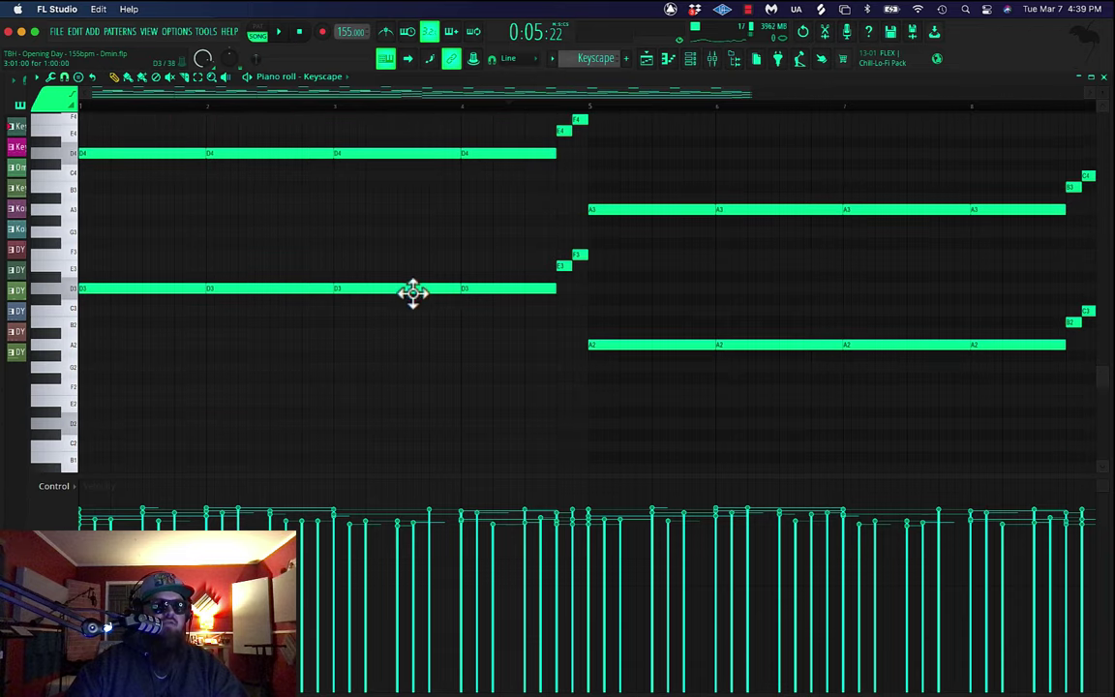
scroll(389, 199, "up", 4)
scroll(426, 271, "down", 2)
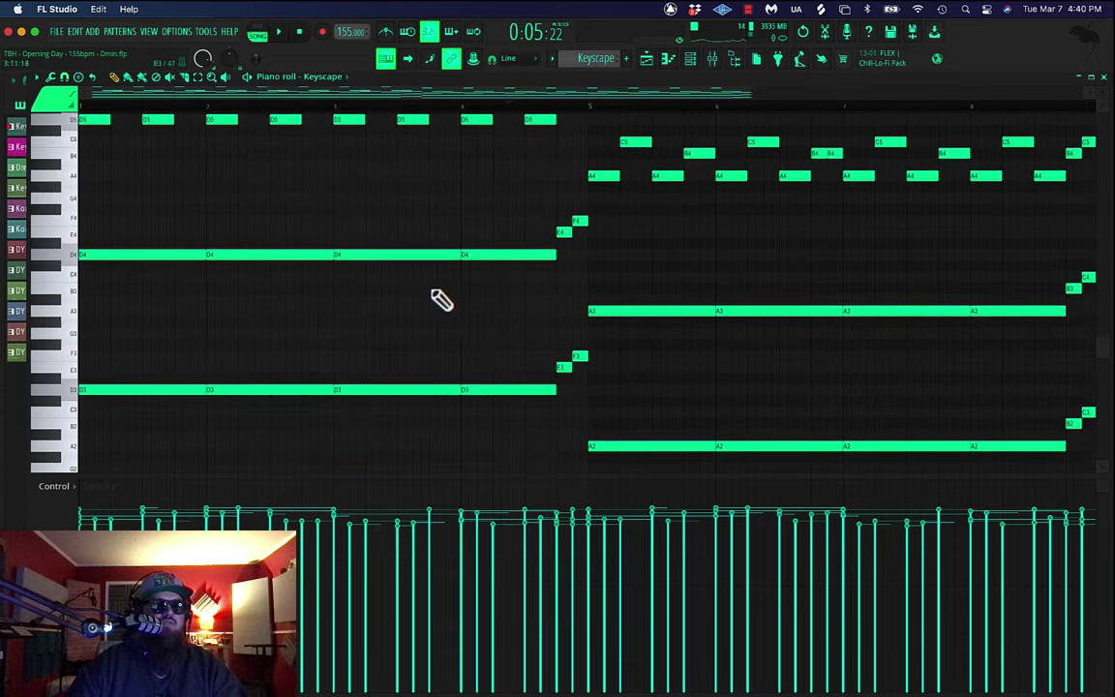
scroll(580, 397, "down", 2)
scroll(712, 378, "up", 6)
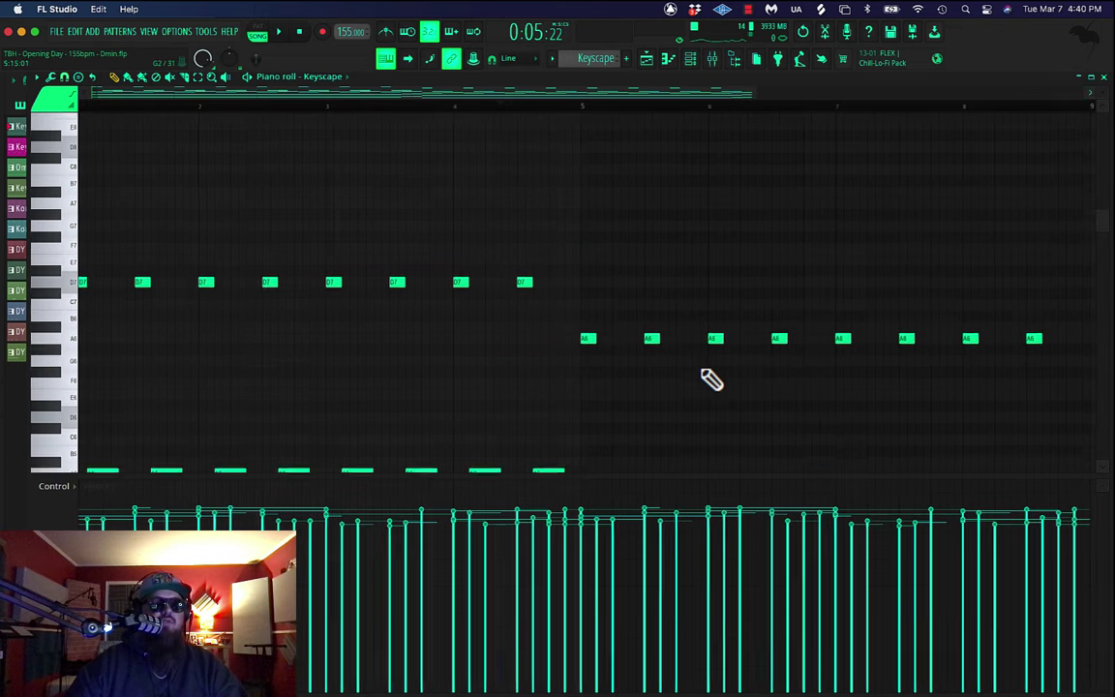
scroll(712, 292, "right", 1)
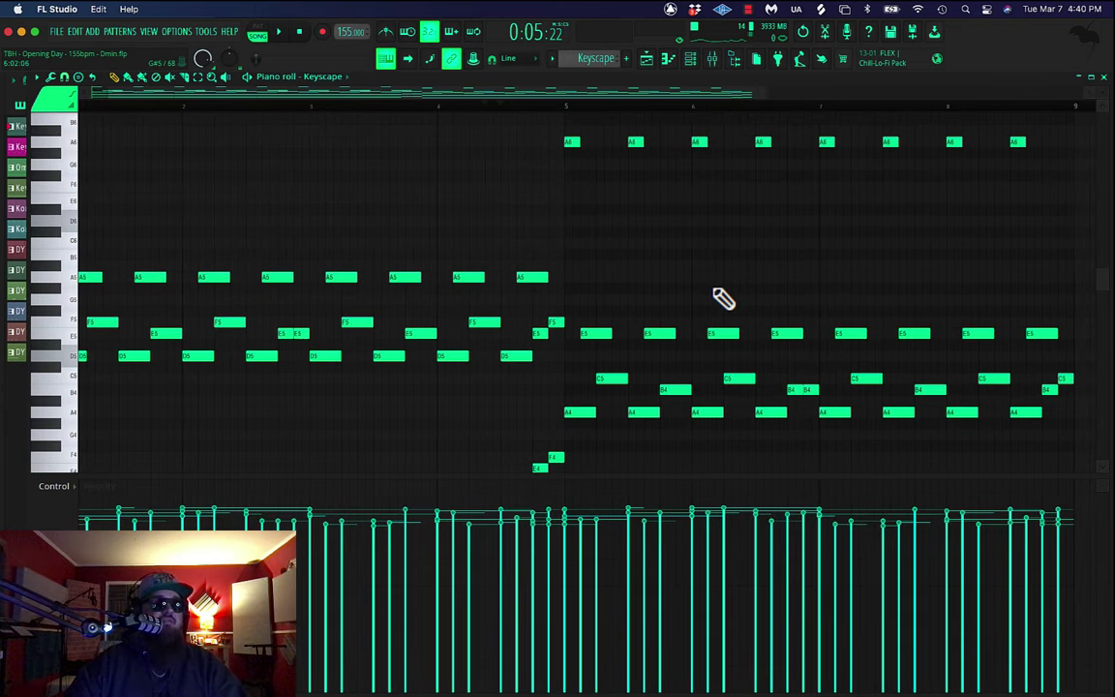
scroll(707, 324, "down", 2)
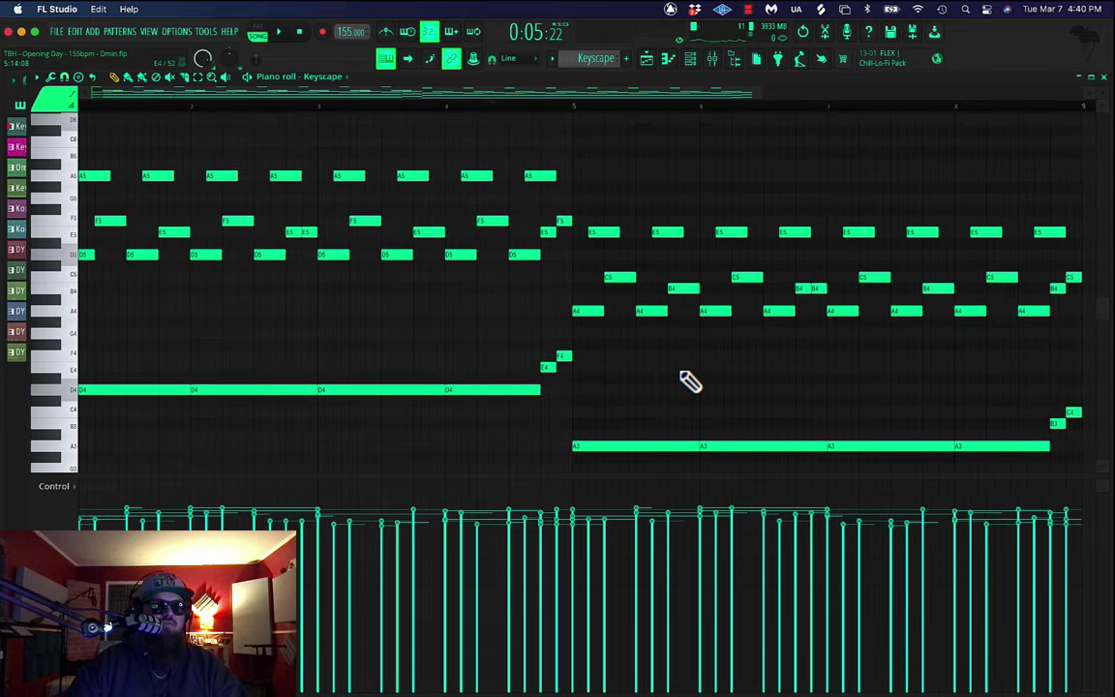
scroll(690, 380, "up", 8)
scroll(690, 380, "down", 2)
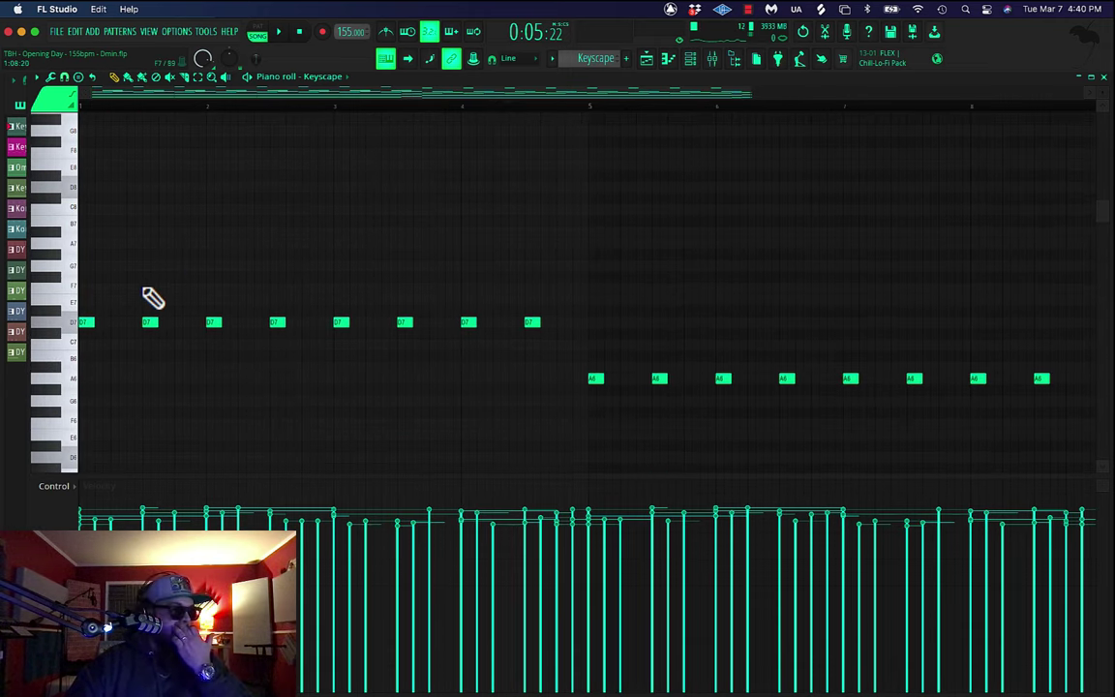
scroll(142, 307, "down", 3)
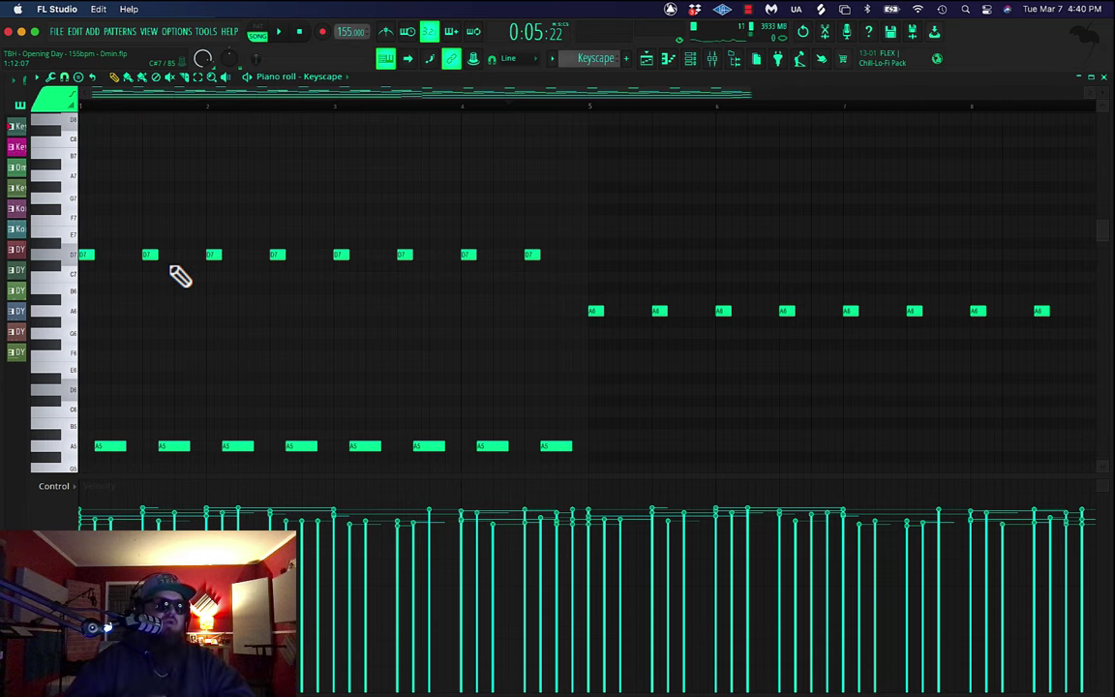
Play the Keyscape #2 pattern, compare it with Keyscape, then reopen Keyscape #2's notes
left_click(646, 59)
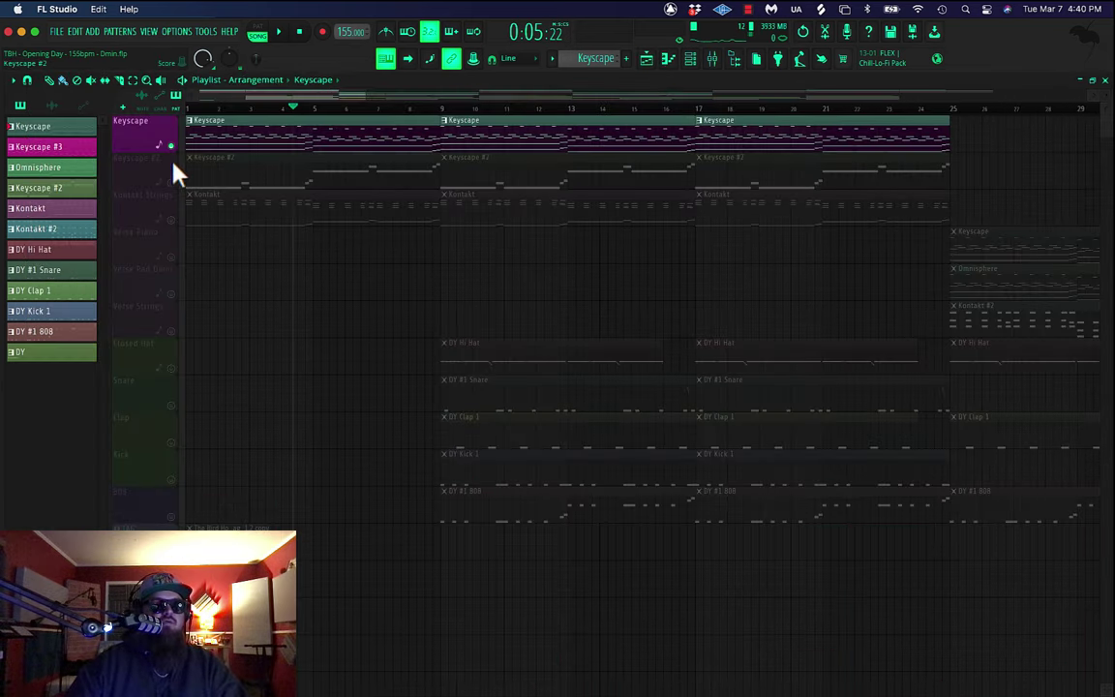
left_click(174, 188)
left_click(236, 183)
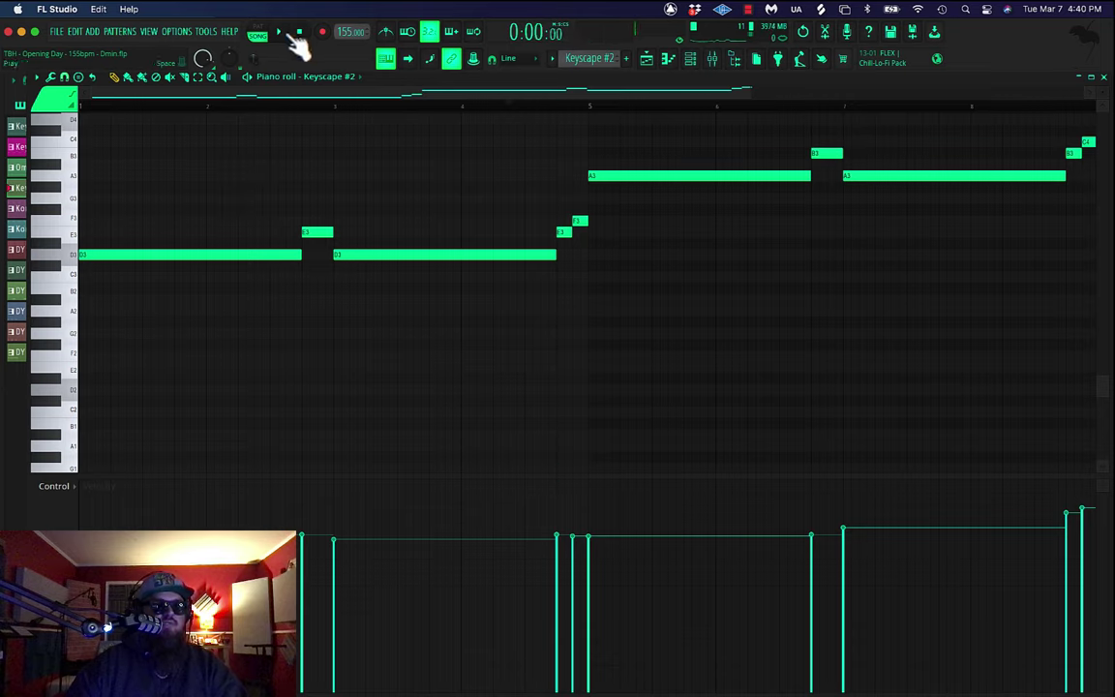
key("space")
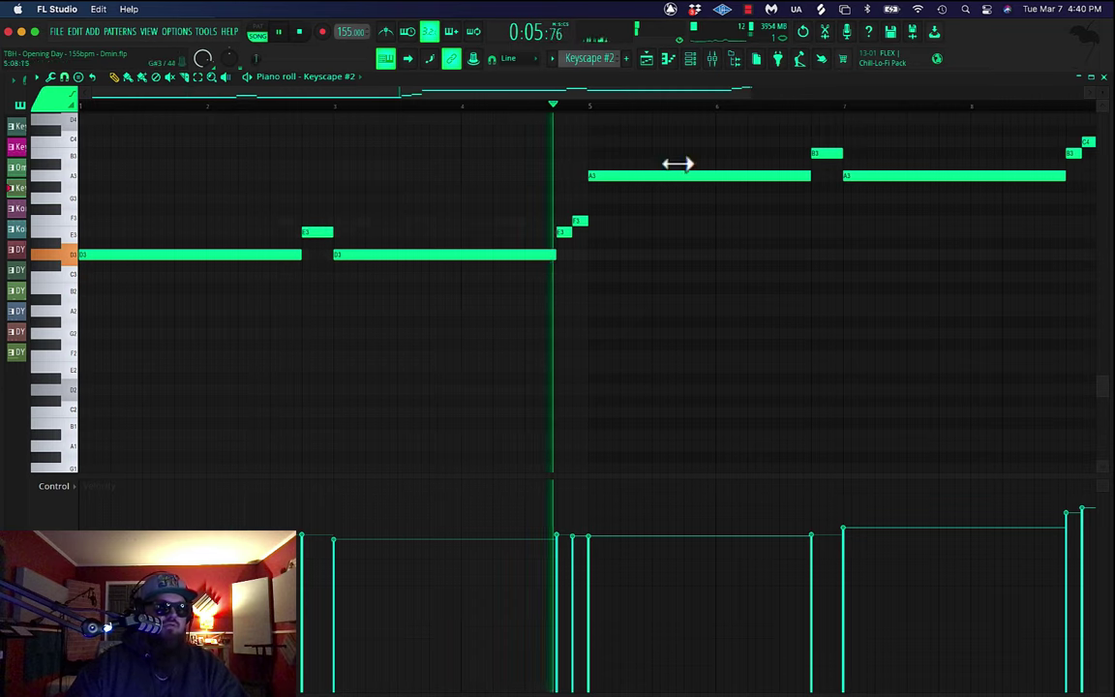
key("space")
left_click(654, 62)
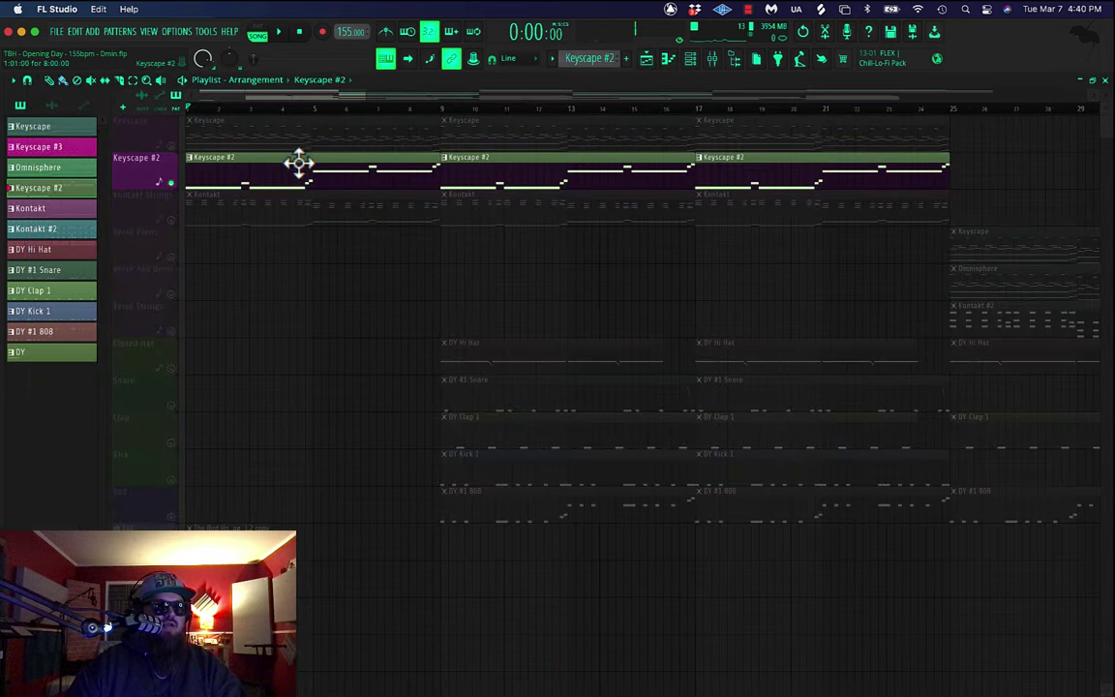
double_click(324, 141)
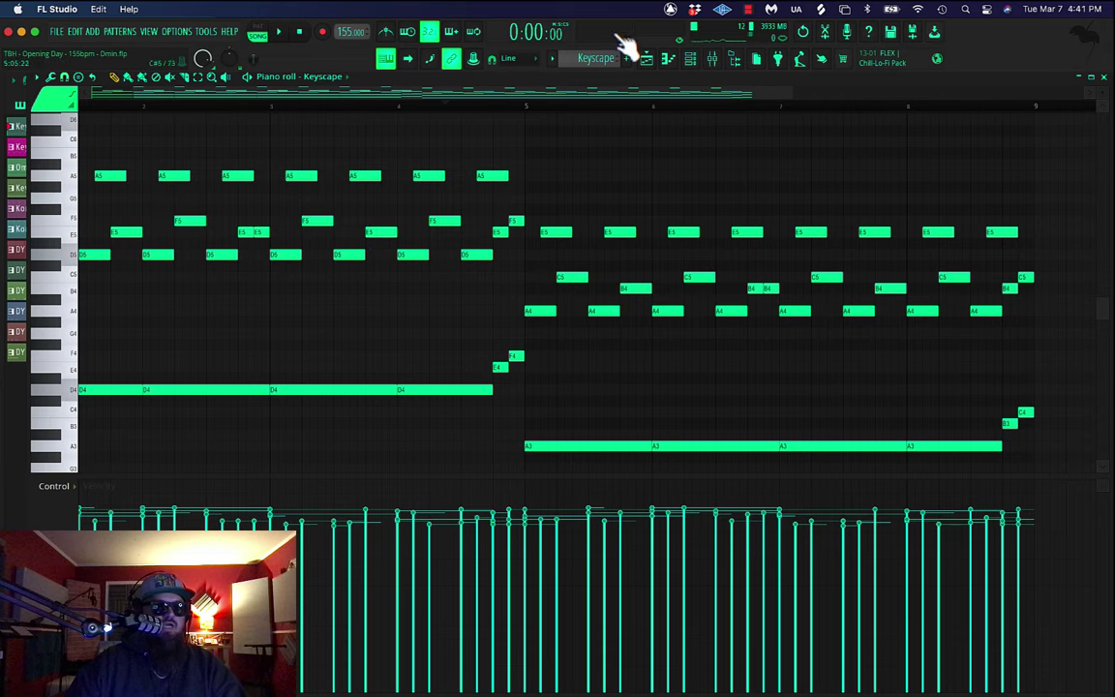
left_click(652, 62)
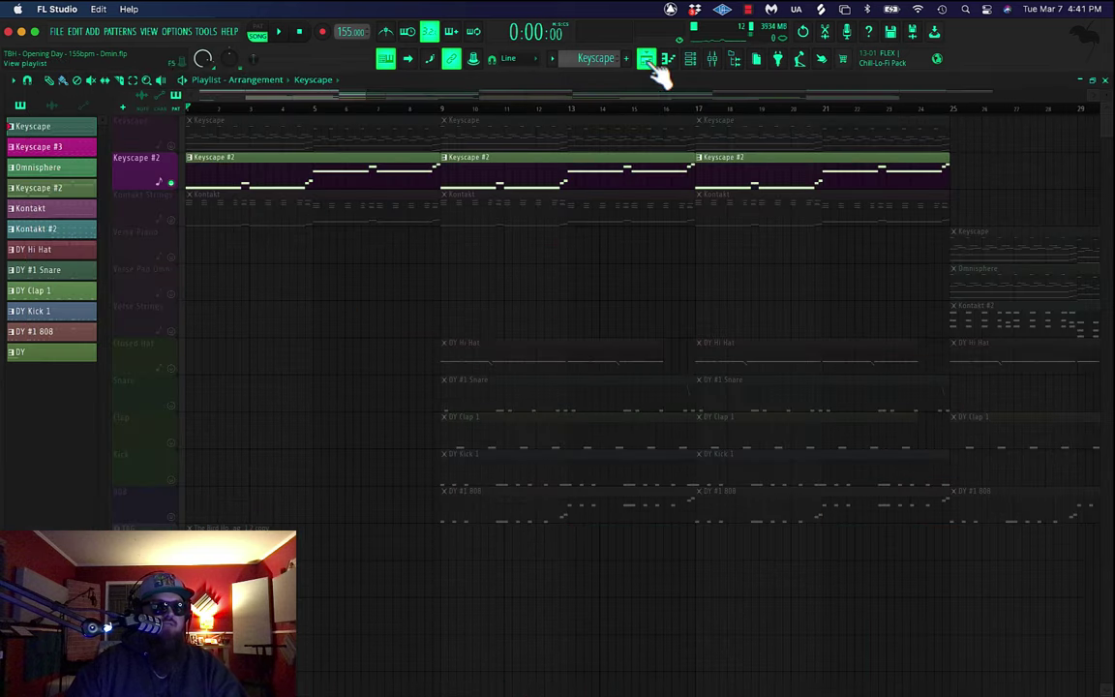
double_click(368, 186)
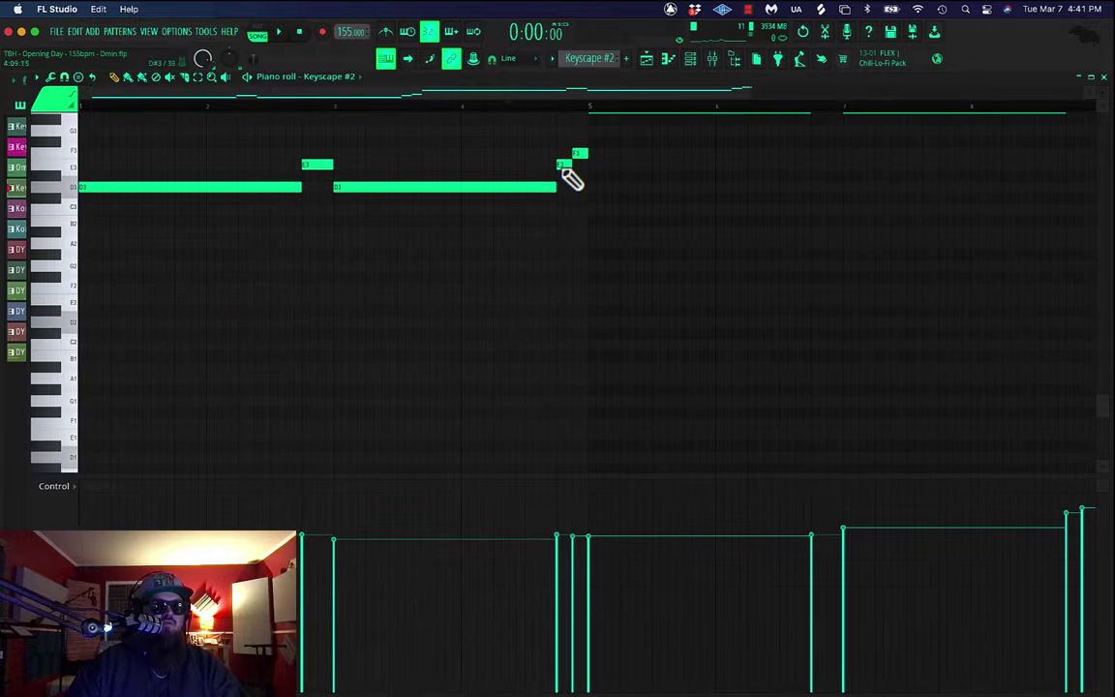
Drop the five upper melody notes an octave, audition from bar 5, then raise them back
scroll(600, 201, "up", 3)
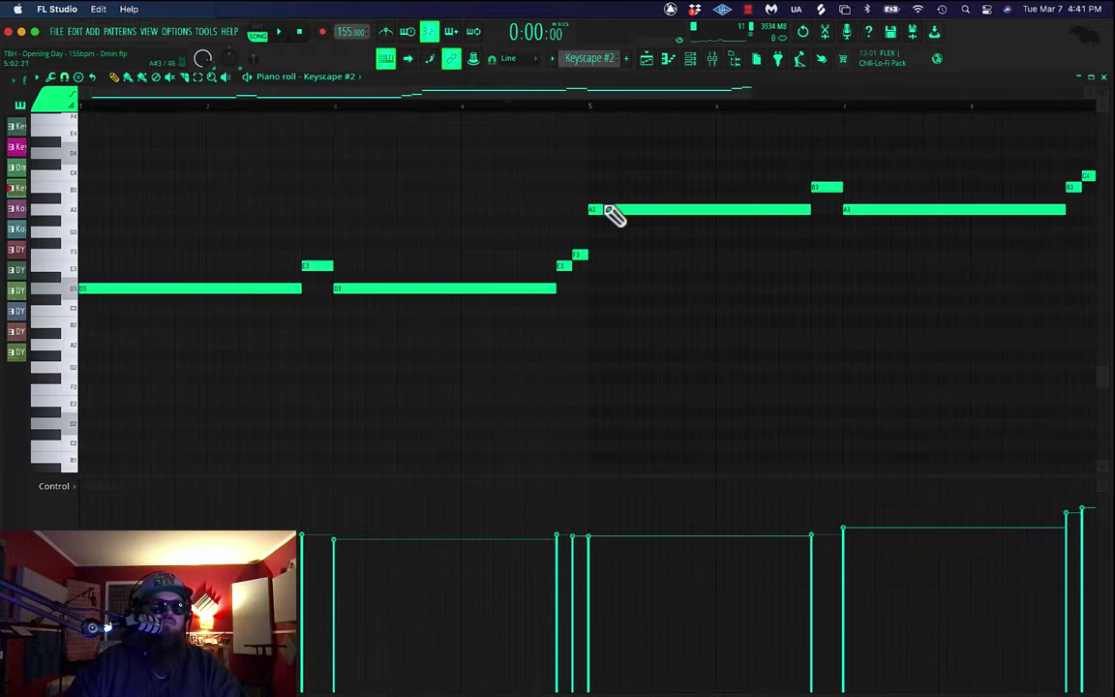
scroll(634, 244, "right", 2)
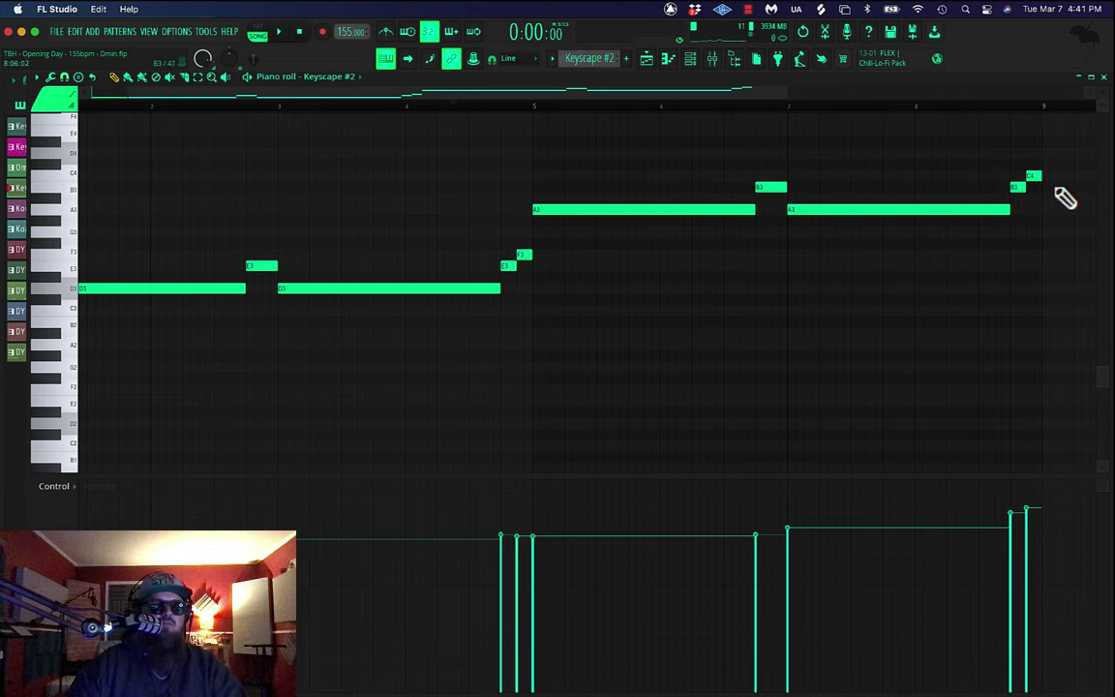
left_click_drag(1063, 149, 590, 249)
key("ctrl+Down")
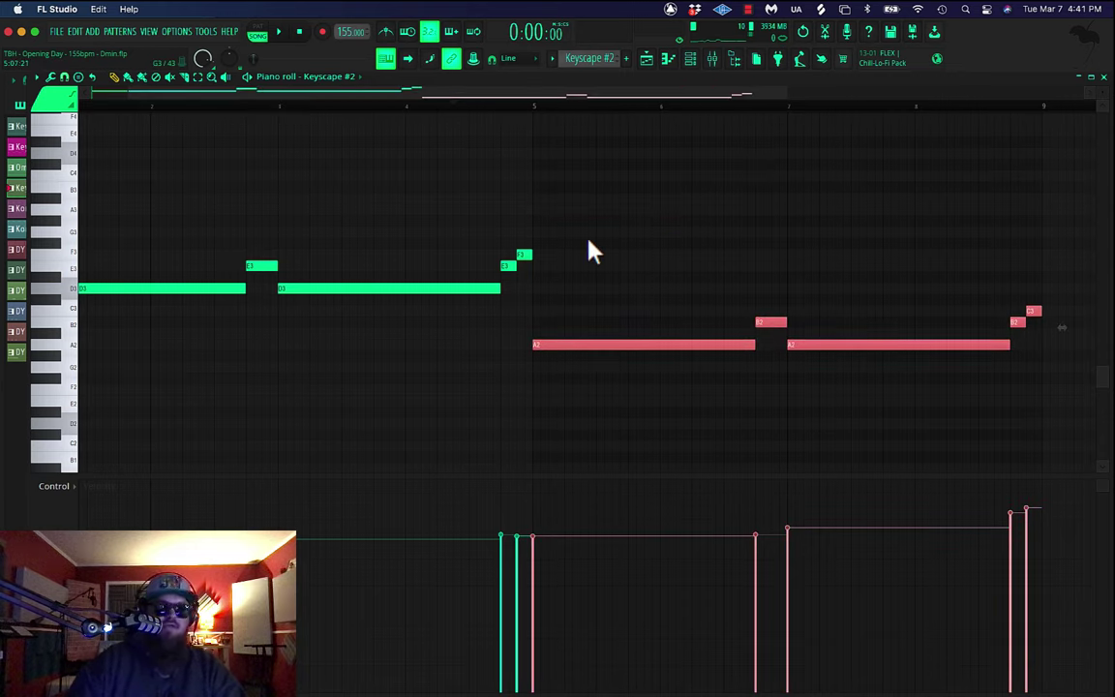
left_click(549, 105)
key("space")
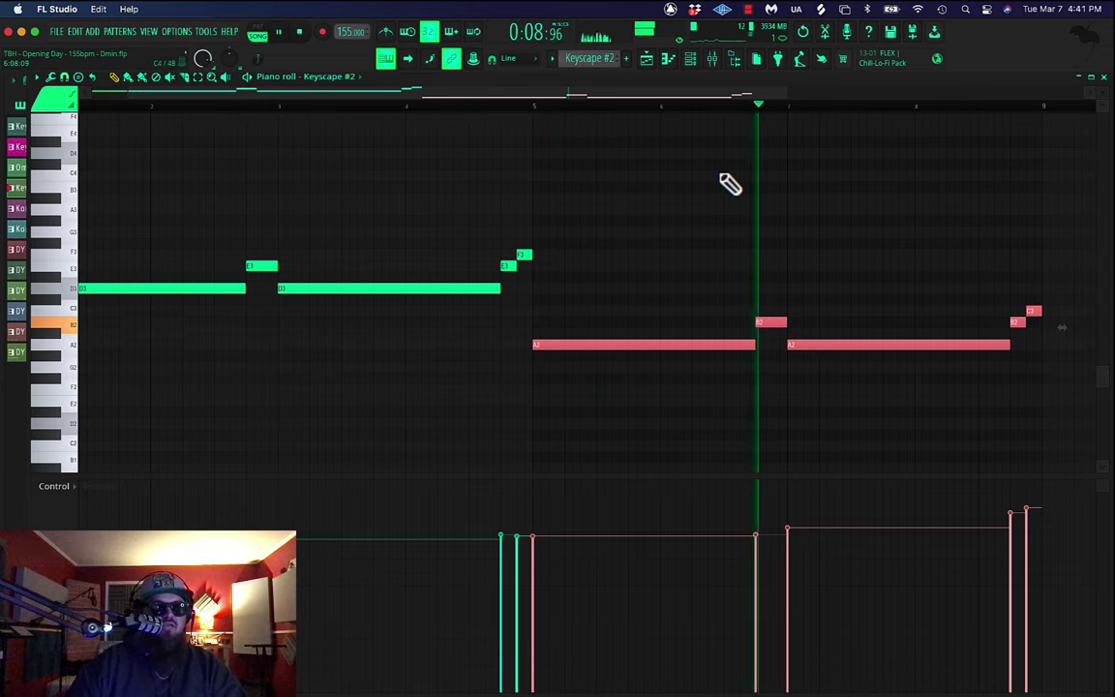
key("space")
key("ctrl+Up")
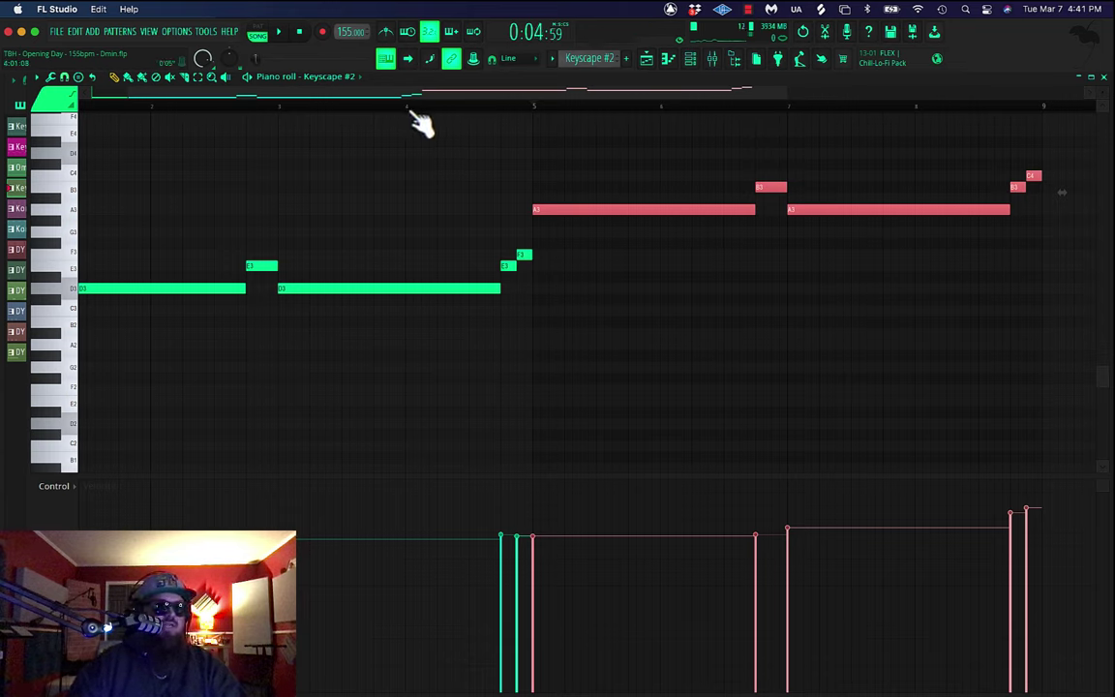
key("space")
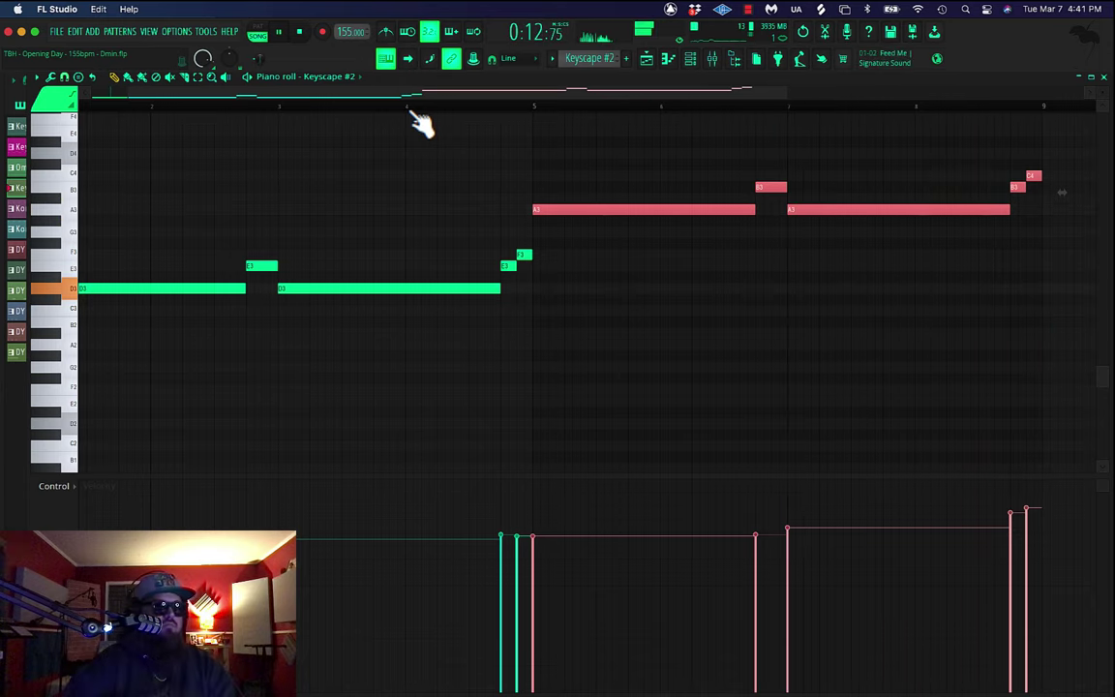
Unmute Keyscape and play, unmute Kontakt Strings, then solo Keyscape #2 and Kontakt Strings in turn
left_click(646, 59)
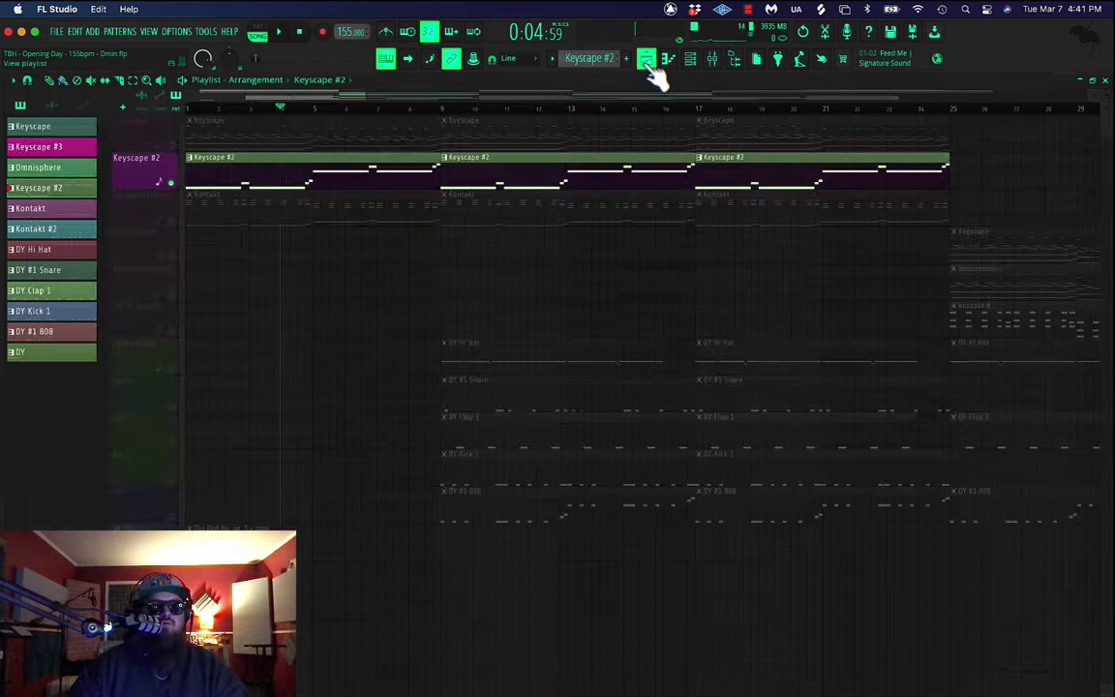
left_click(170, 145)
key("space")
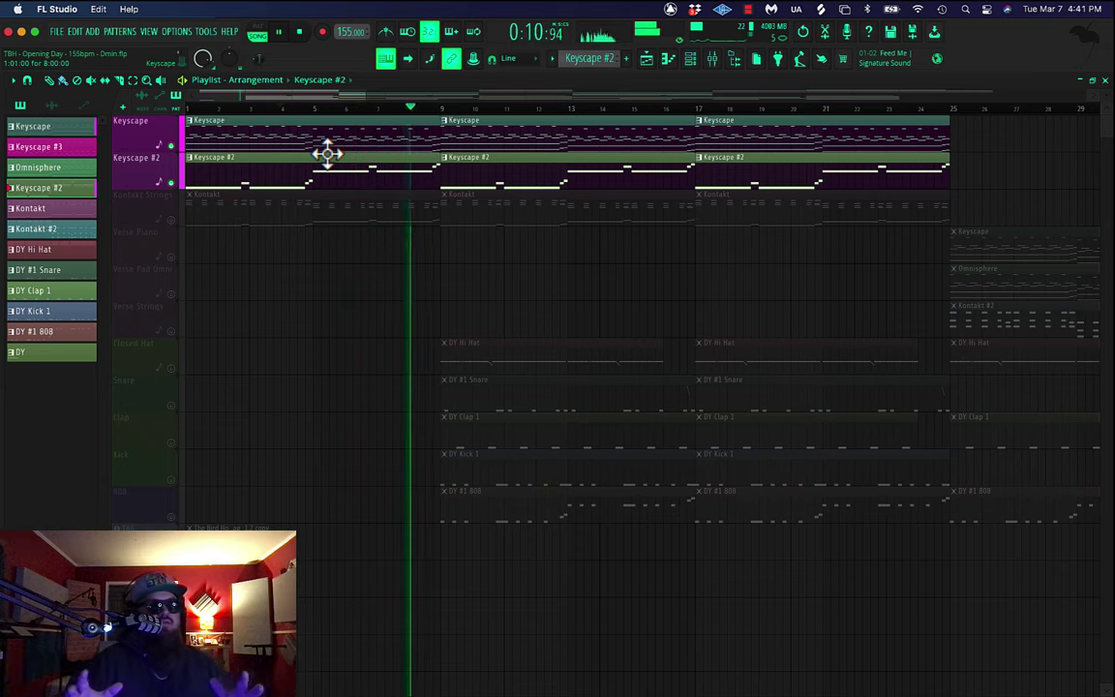
key("space")
left_click(172, 219)
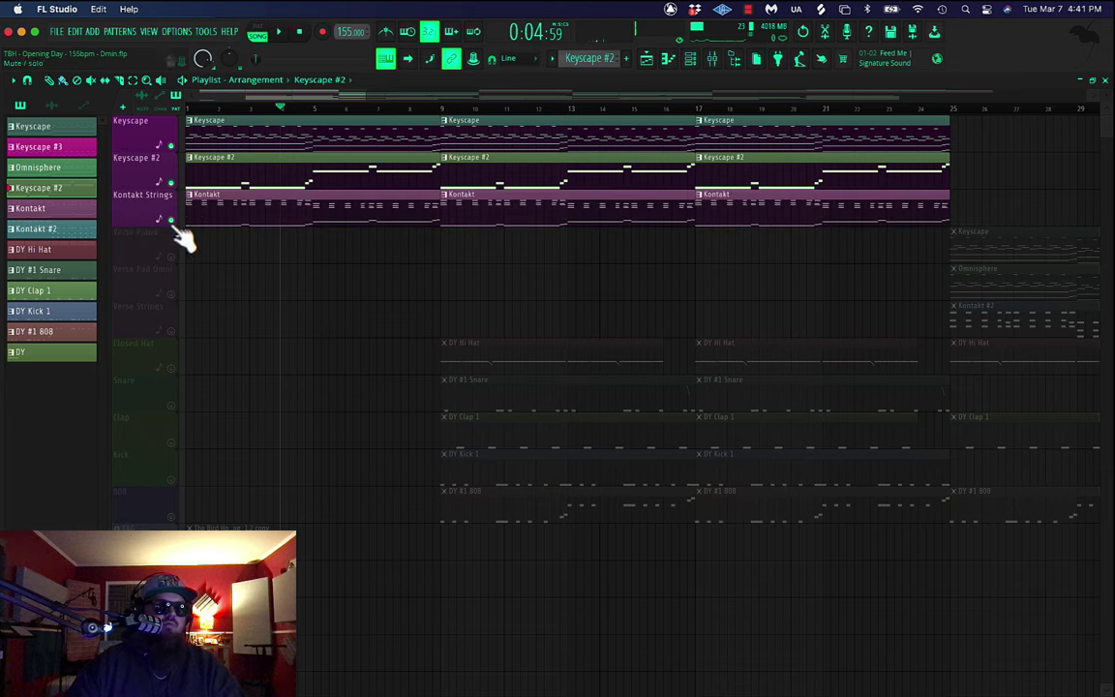
left_click(172, 182, "ctrl")
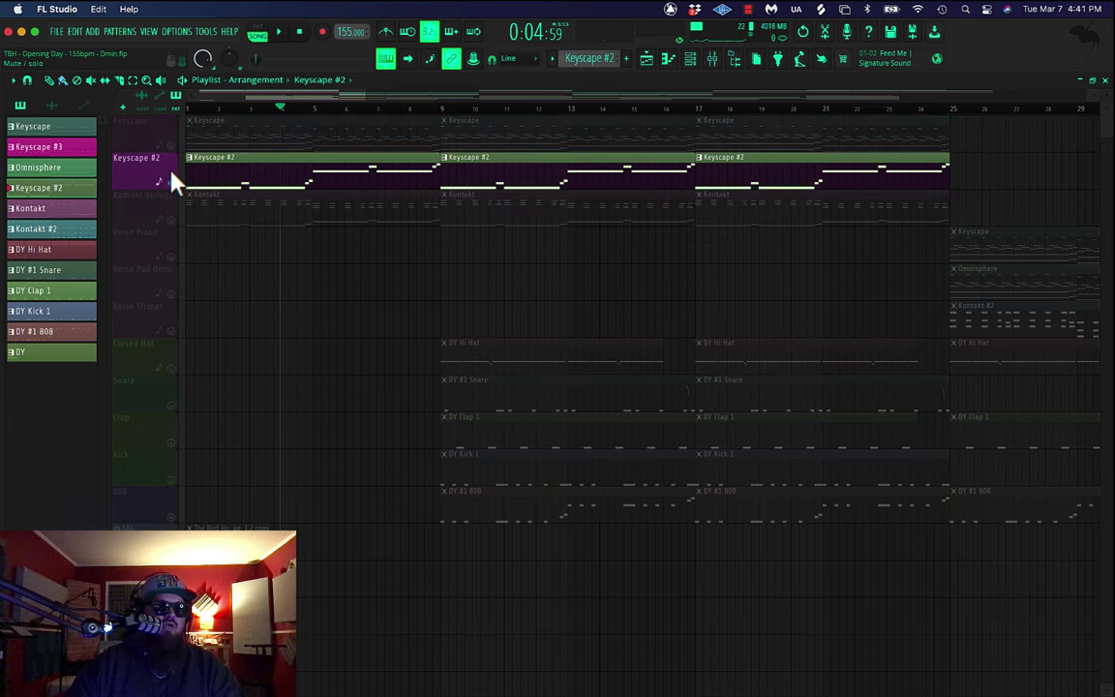
left_click(172, 220, "ctrl")
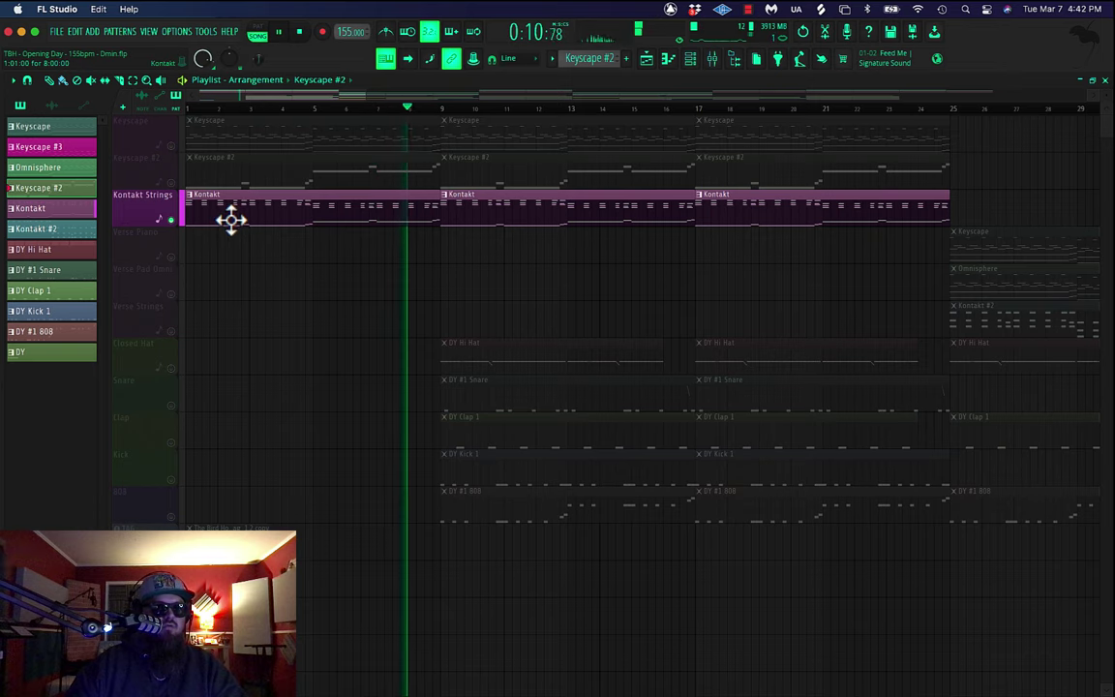
Open the Kontakt clip's piano roll, scroll through its D6–F6–A6 chords and melody, and play it
key("space")
double_click(229, 219)
scroll(208, 211, "up", 10)
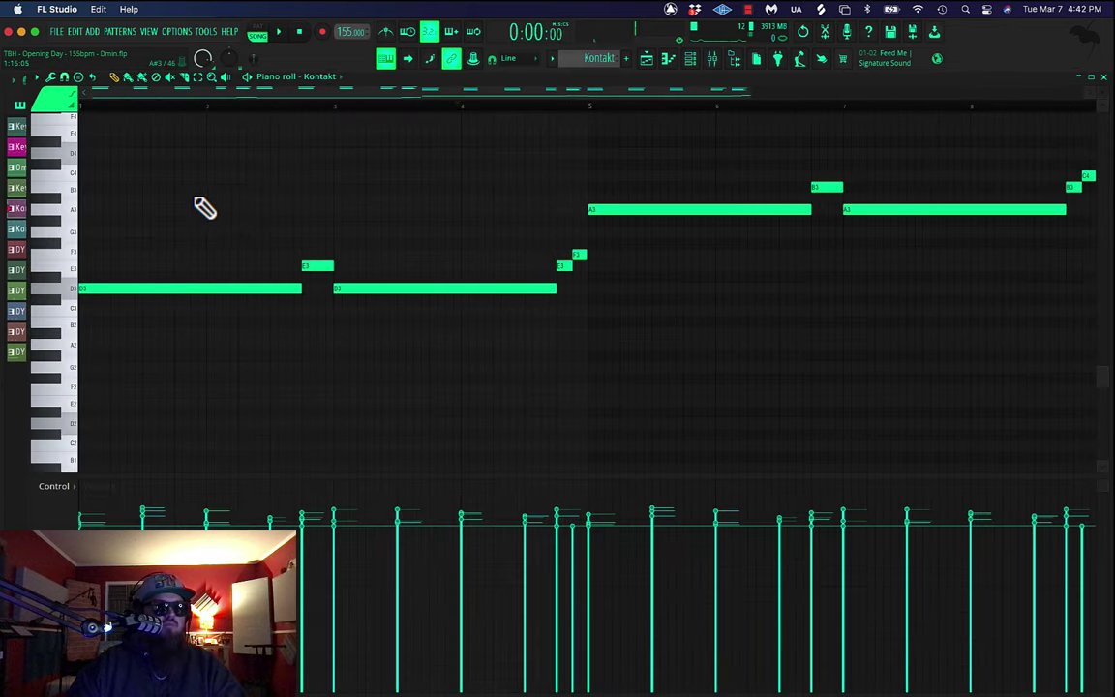
scroll(203, 207, "down", 3)
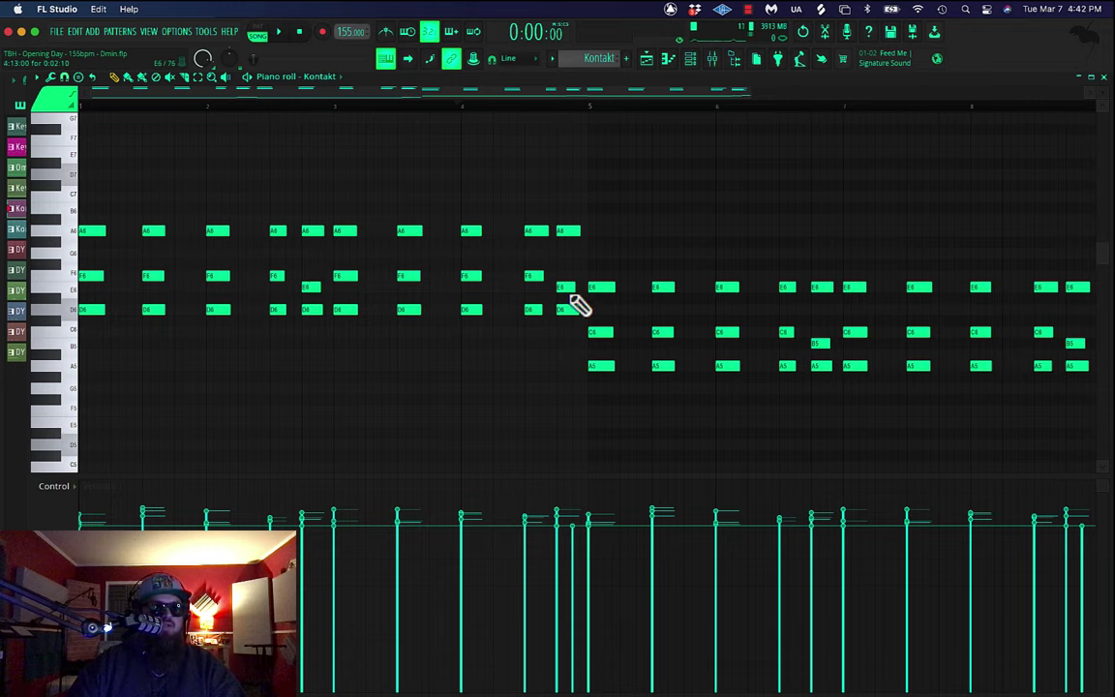
scroll(577, 308, "down", 10)
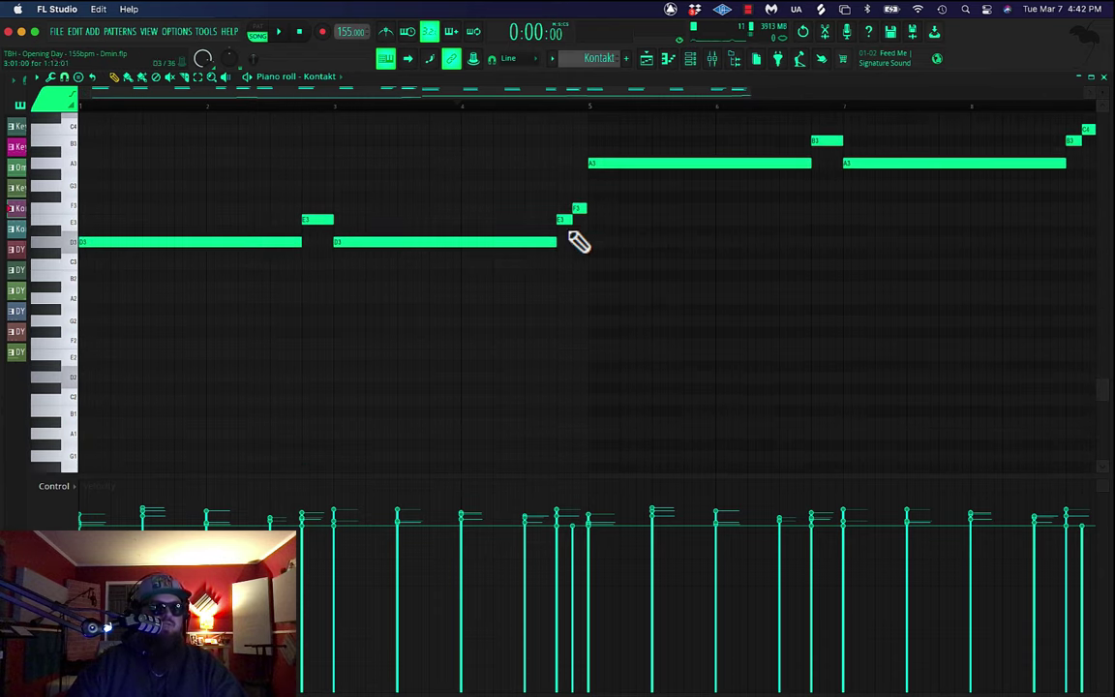
scroll(600, 236, "up", 5)
scroll(672, 378, "up", 10)
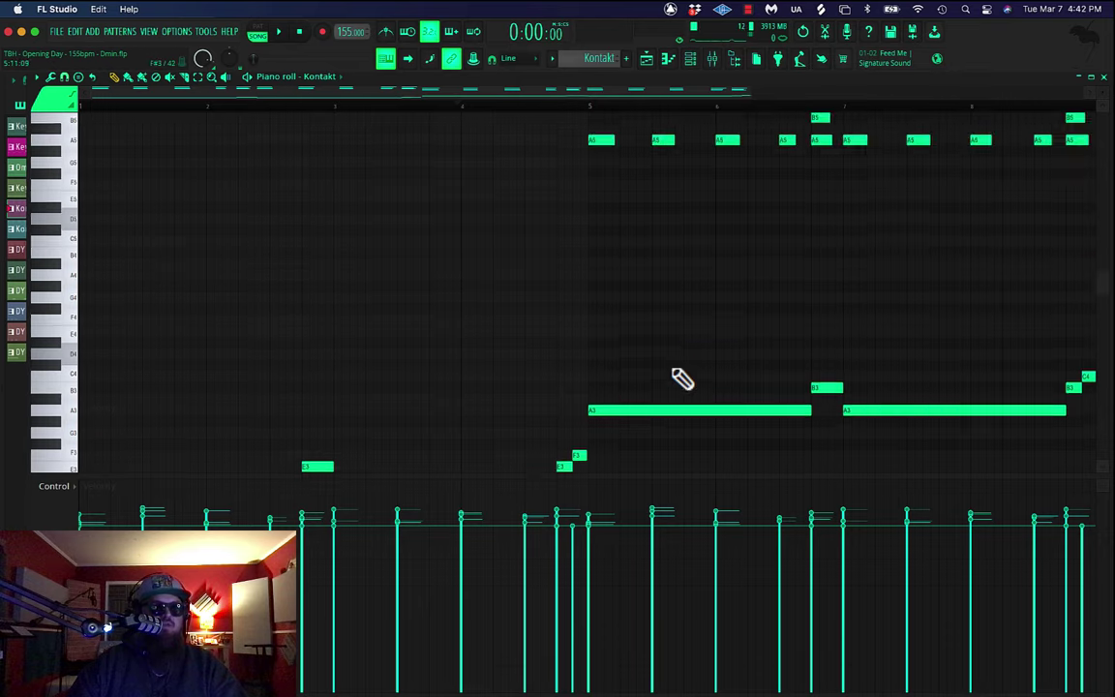
scroll(672, 378, "down", 8)
scroll(677, 376, "up", 5)
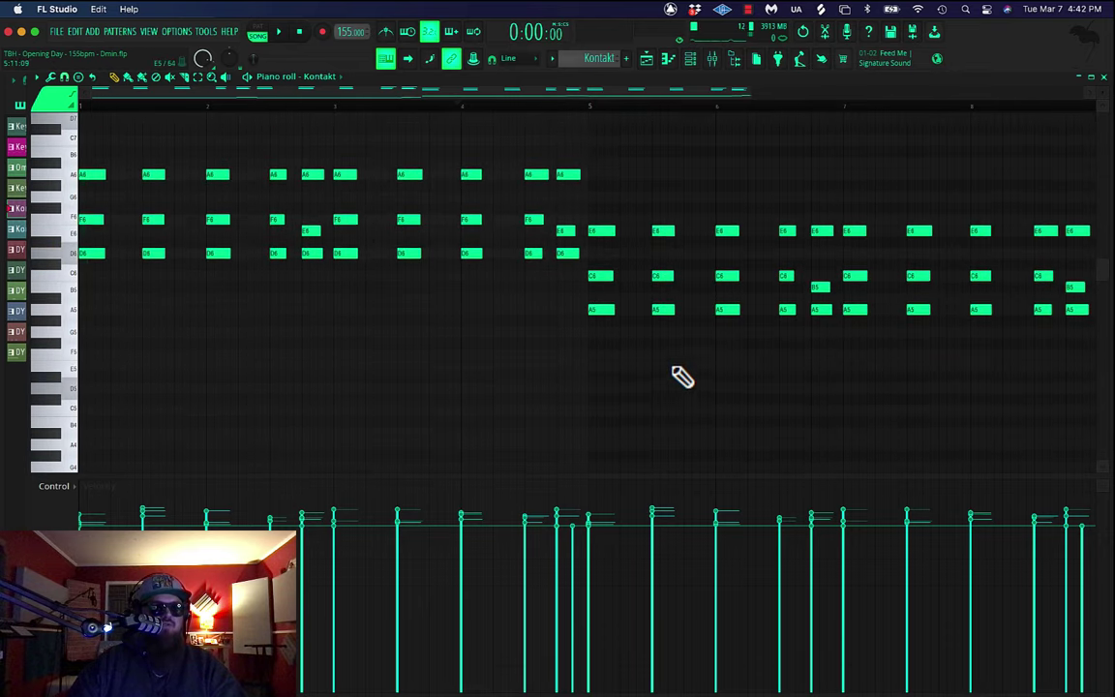
key("space")
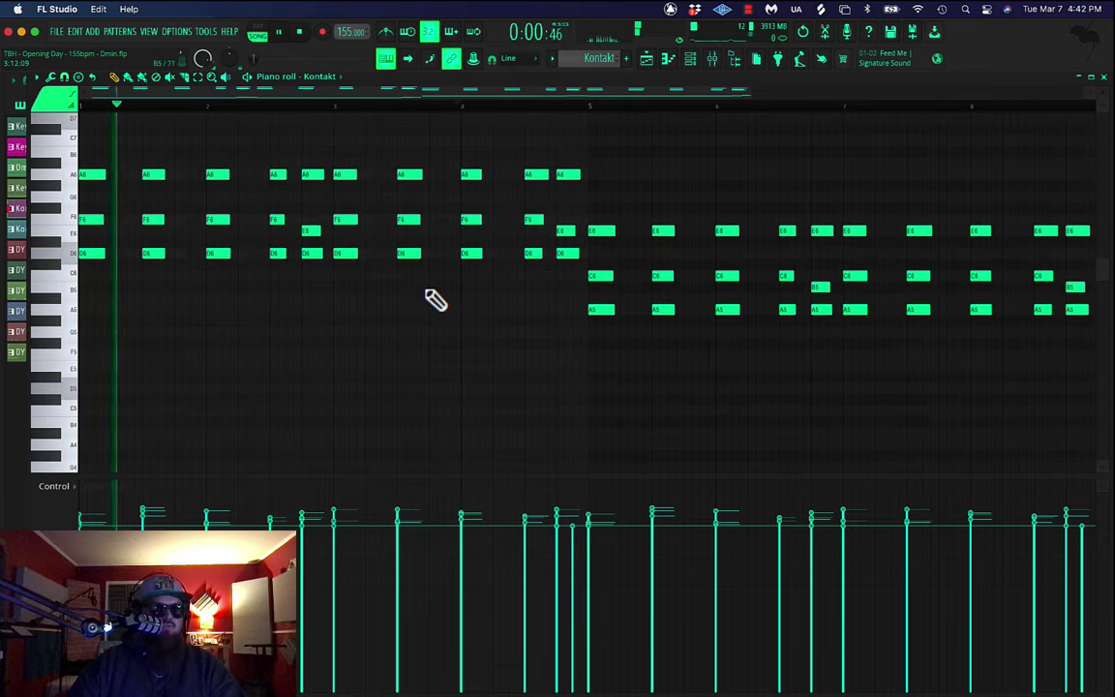
Back on the playlist, unmute Keyscape #2 and Keyscape alongside Kontakt Strings, then stop playback
left_click(646, 58)
left_click(171, 182)
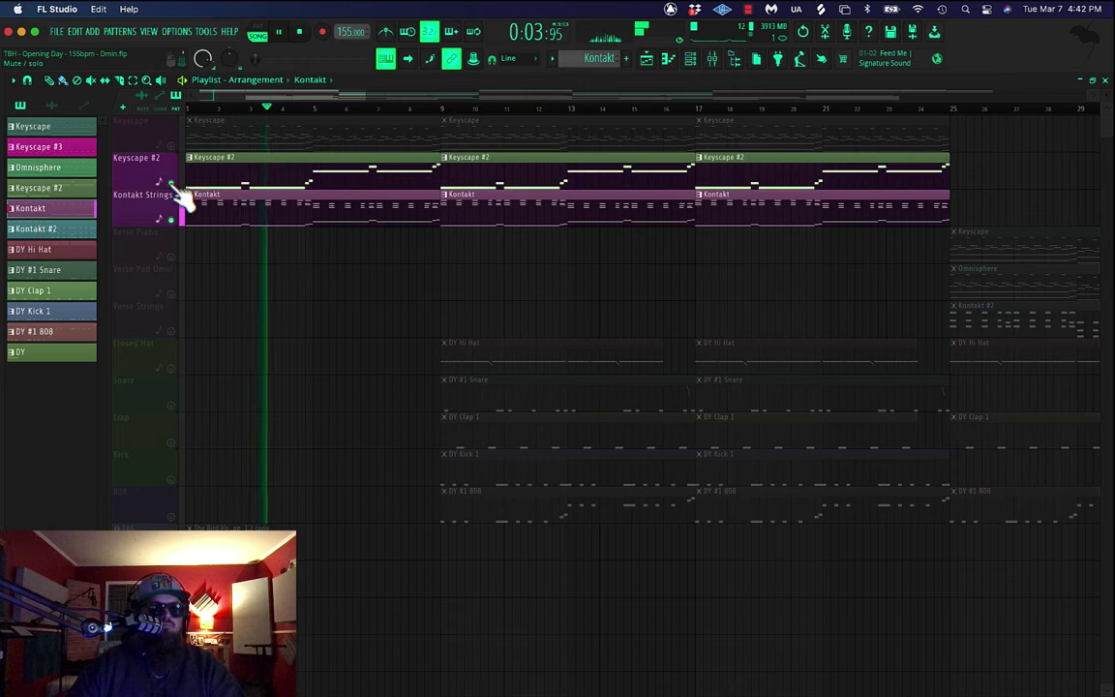
left_click(170, 145)
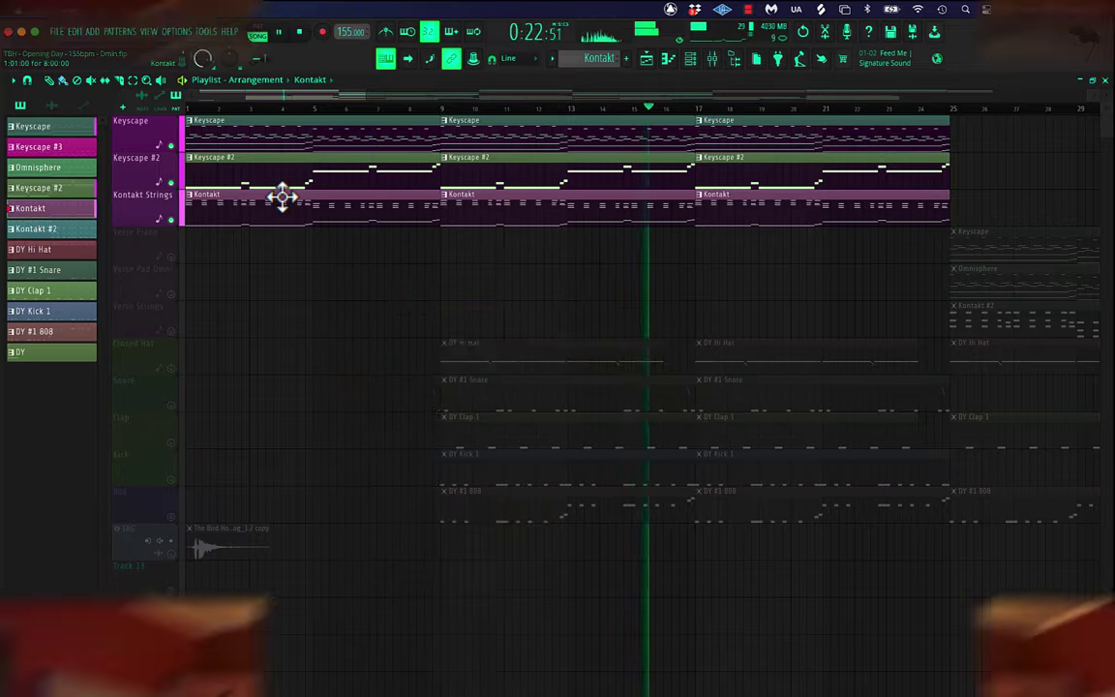
key("space")
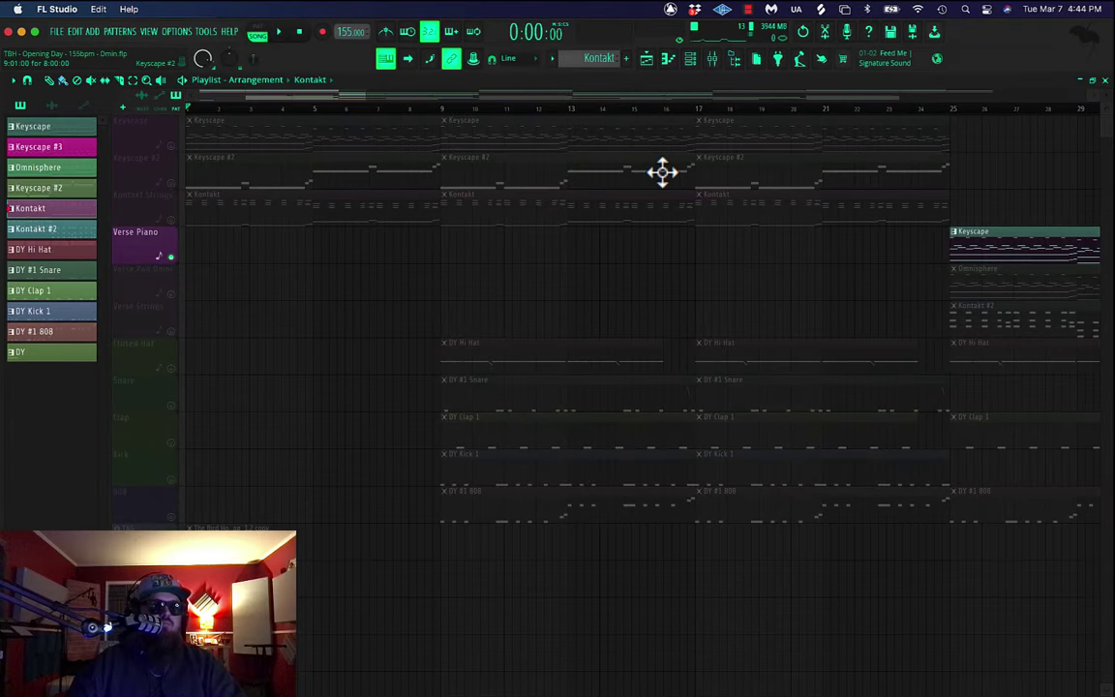
Scroll to bar 25, solo Verse Pad Omni, add Verse Piano, and play the verse from bar 25
scroll(662, 172, "right", 5)
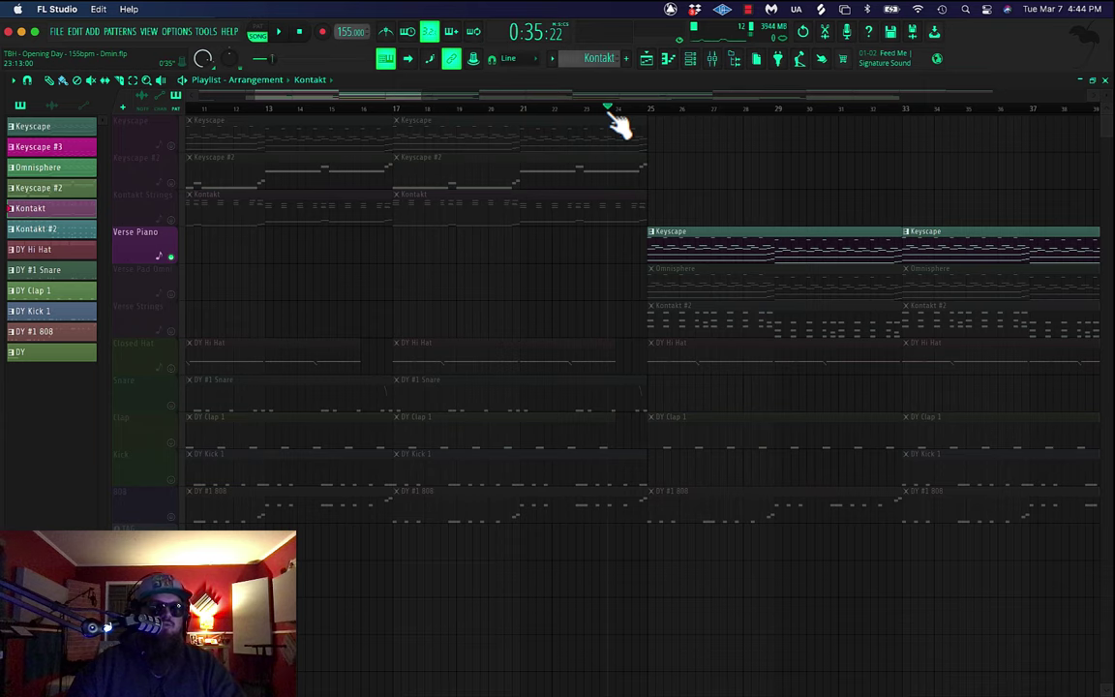
scroll(635, 116, "right", 3)
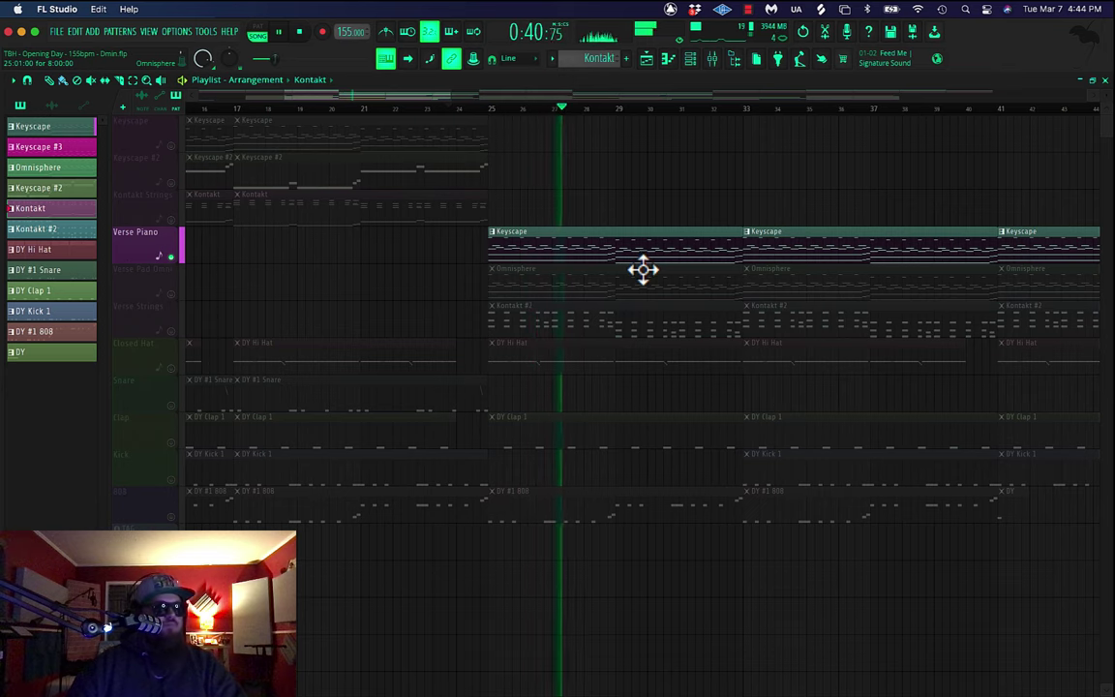
key("space")
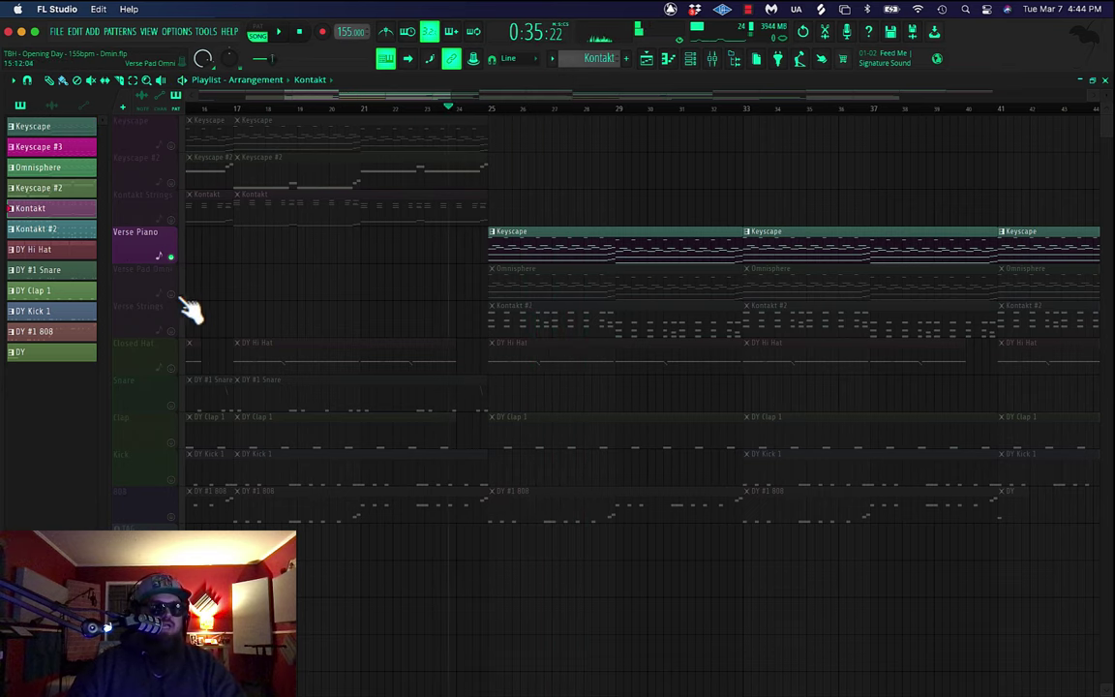
right_click(172, 294)
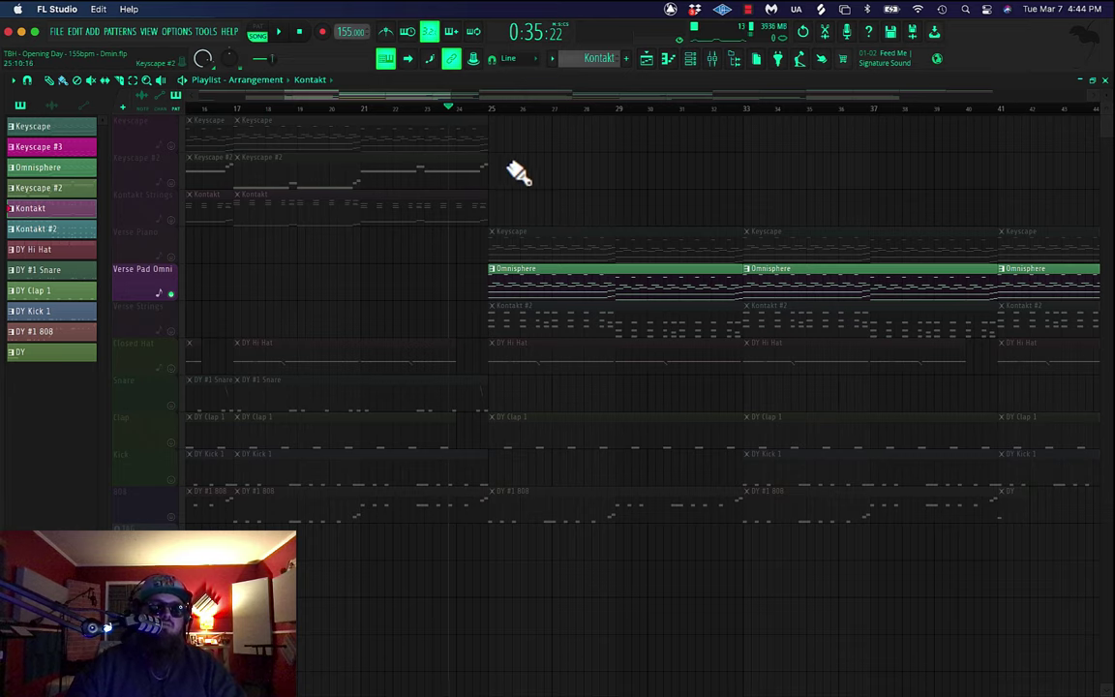
left_click(491, 109)
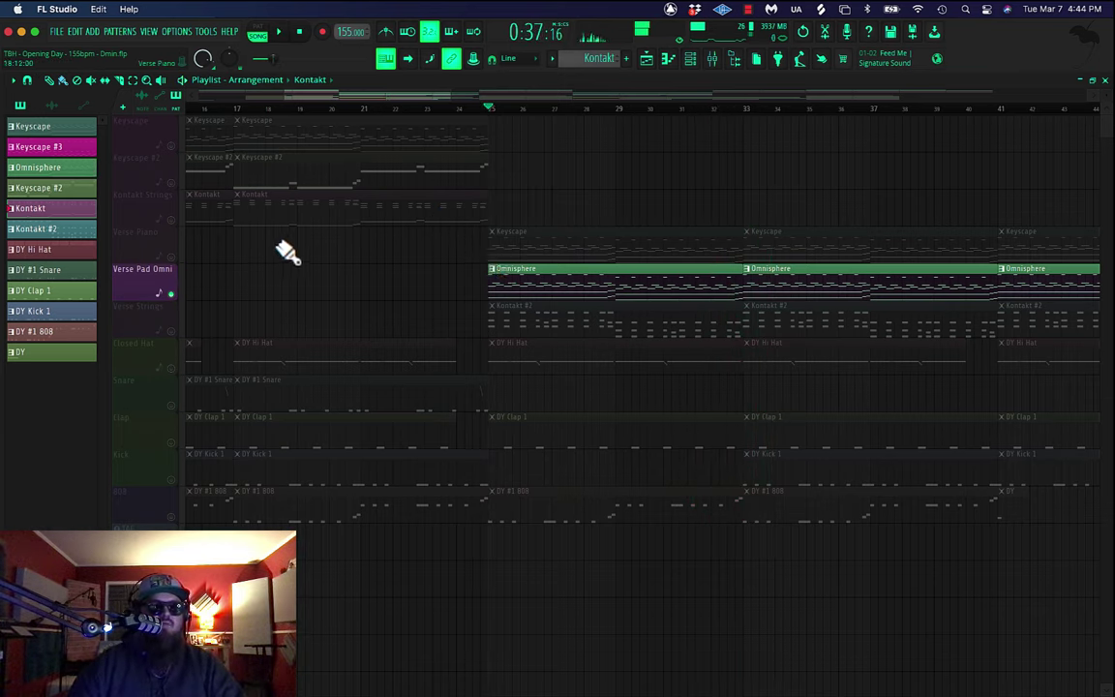
left_click(171, 256)
key("space")
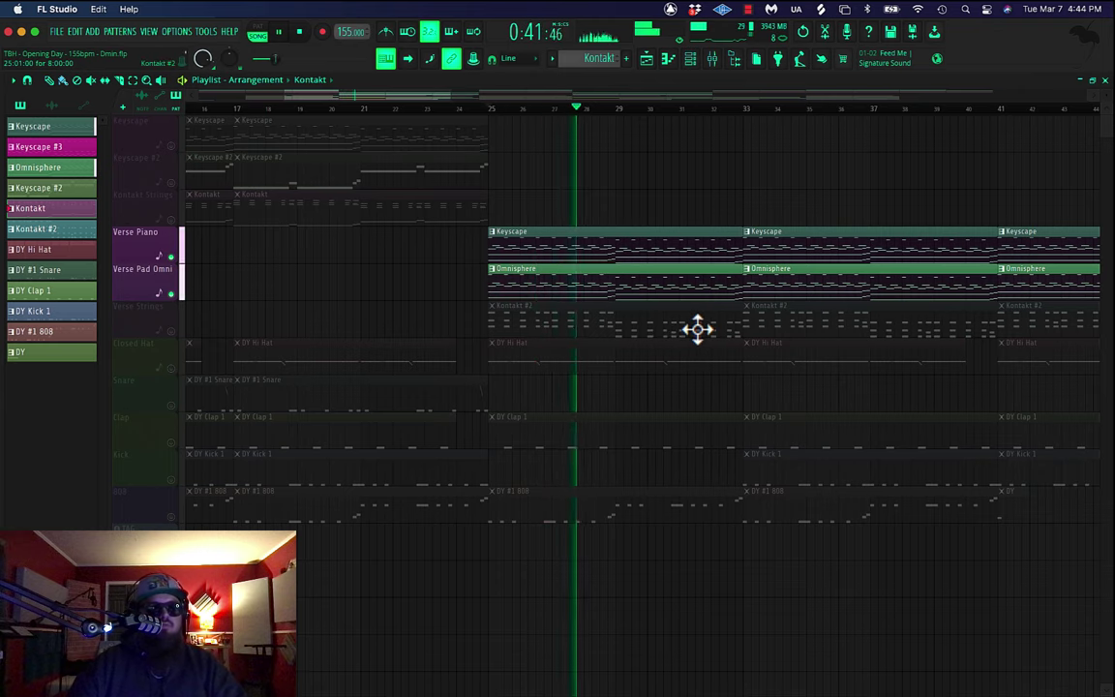
key("space")
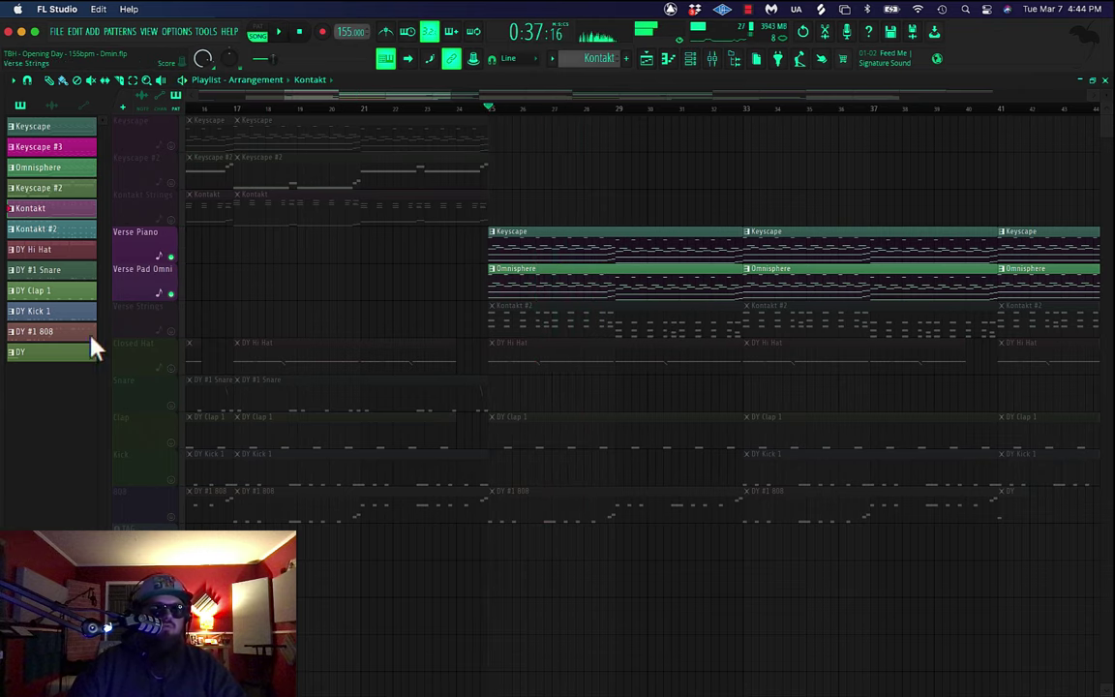
Unmute Verse Strings, Kontakt Strings, Keyscape #2 and Keyscape, briefly viewing the Kontakt #2 notes
left_click(171, 330)
double_click(567, 329)
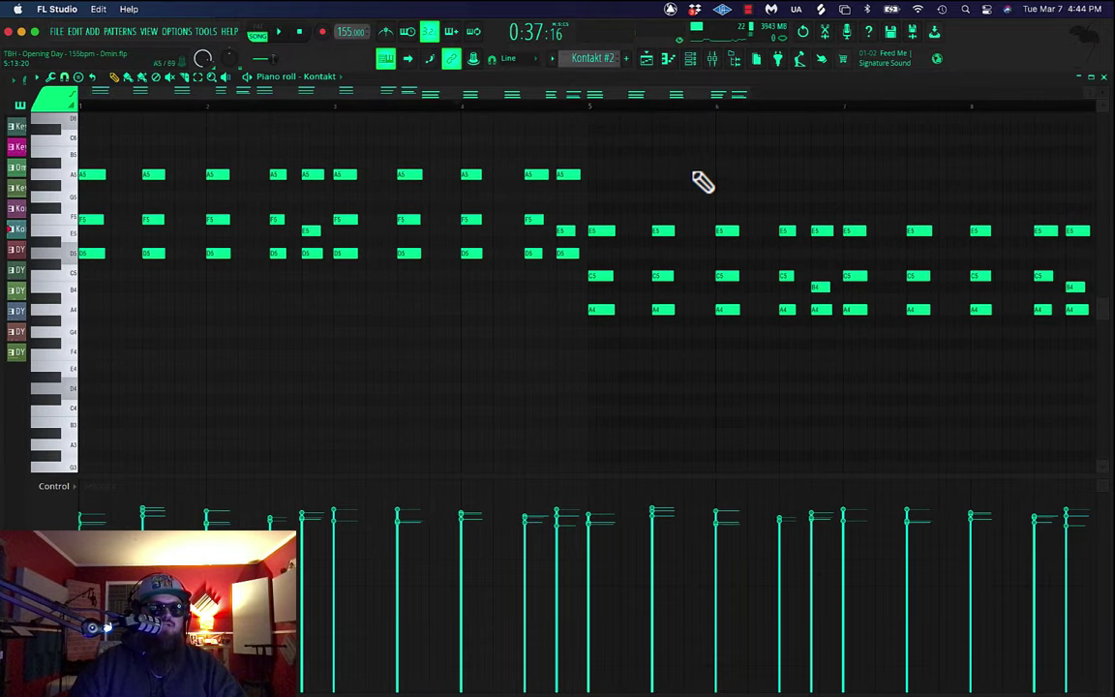
left_click(646, 58)
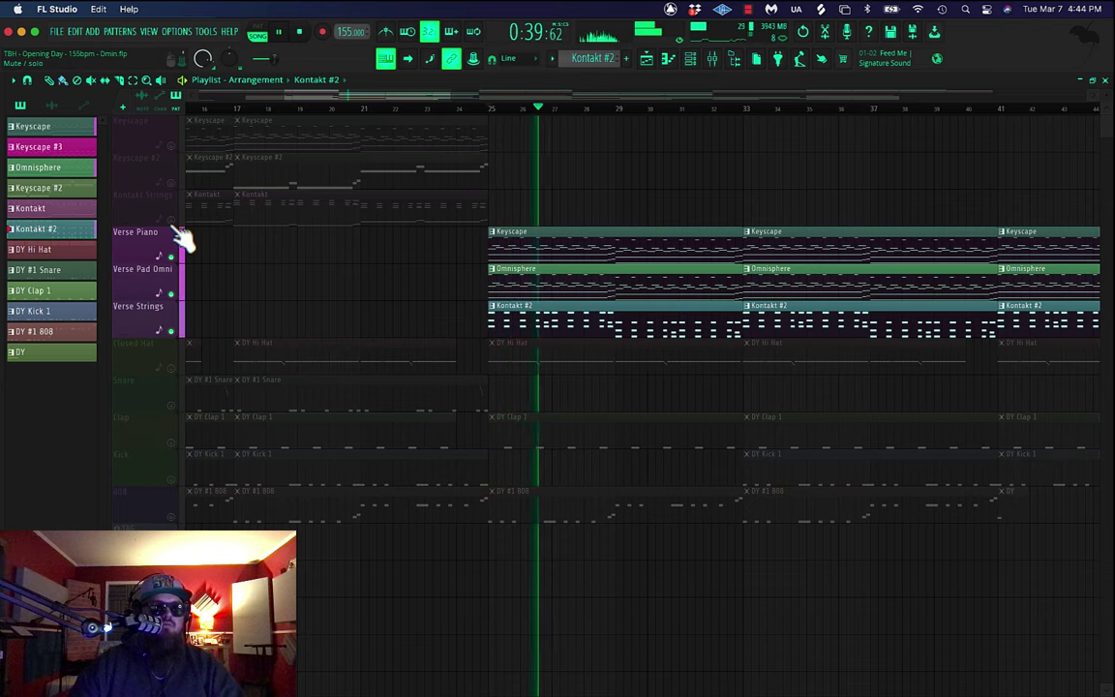
left_click(170, 219)
left_click(170, 182)
left_click(171, 145)
Play across the transition into bar 49, then solo the Closed Hat track
scroll(710, 308, "right", 6)
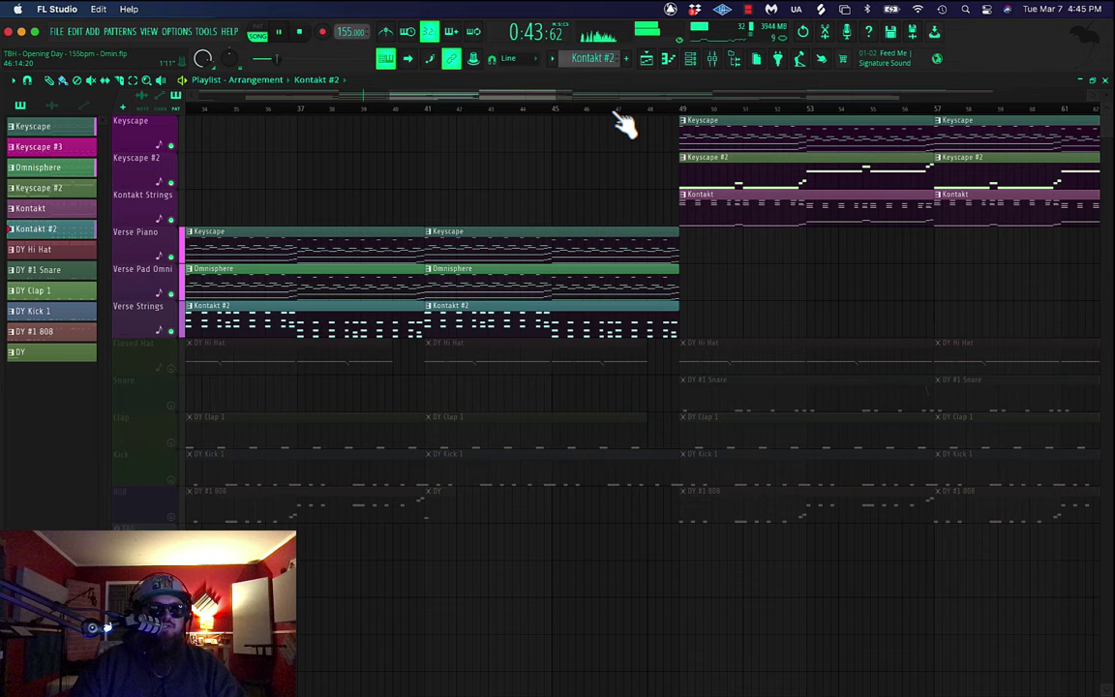
left_click(619, 109)
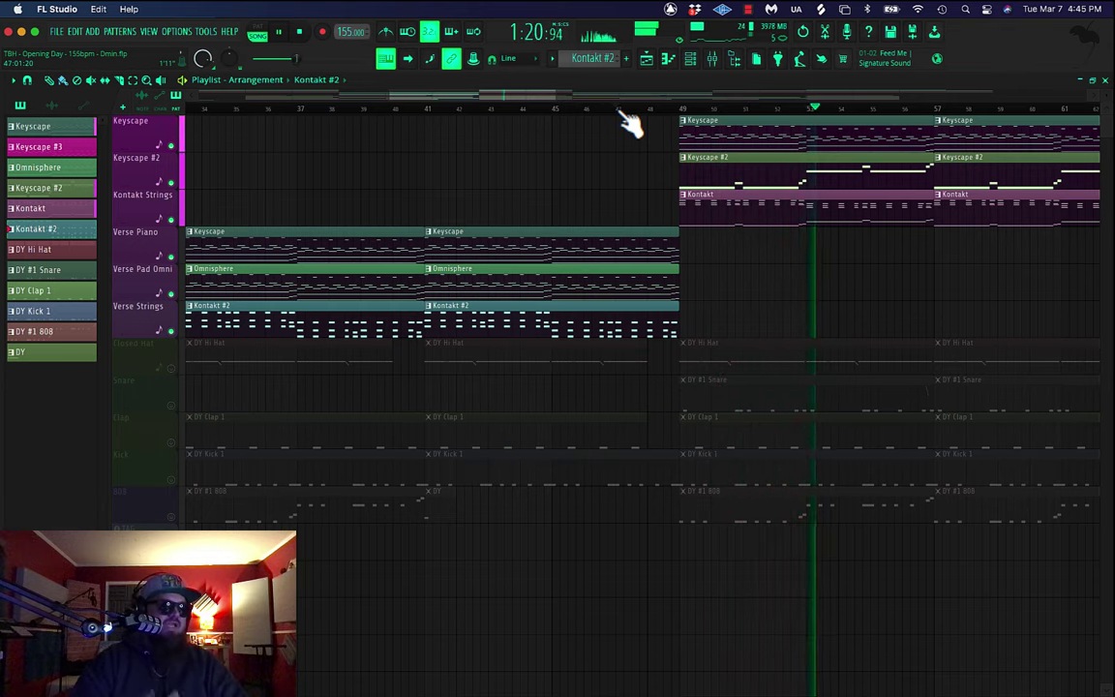
left_click(620, 110)
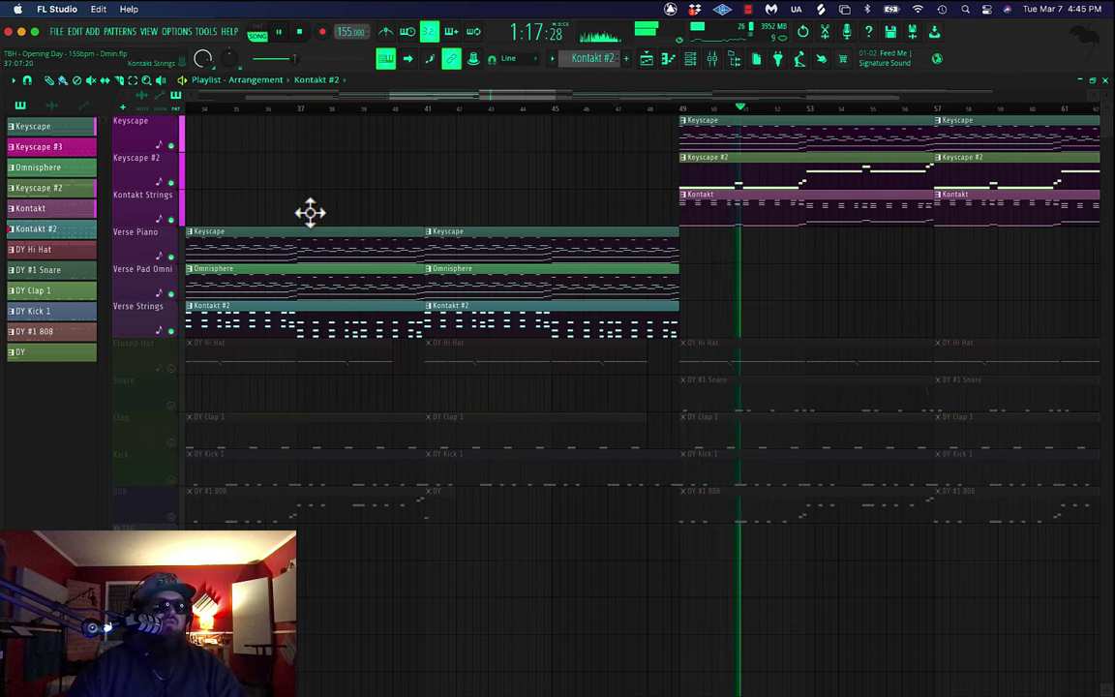
key("space")
right_click(171, 370)
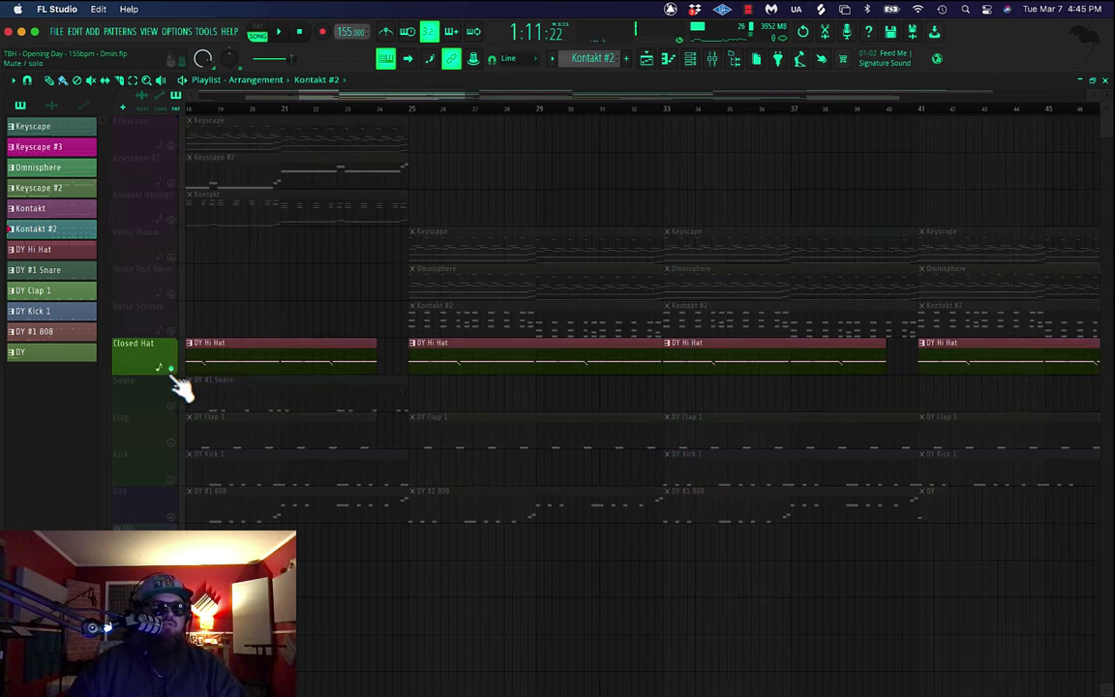
Unmute Snare, Clap and Kick alongside Closed Hat and play the drums from bar 1
left_click(171, 406)
left_click(171, 442)
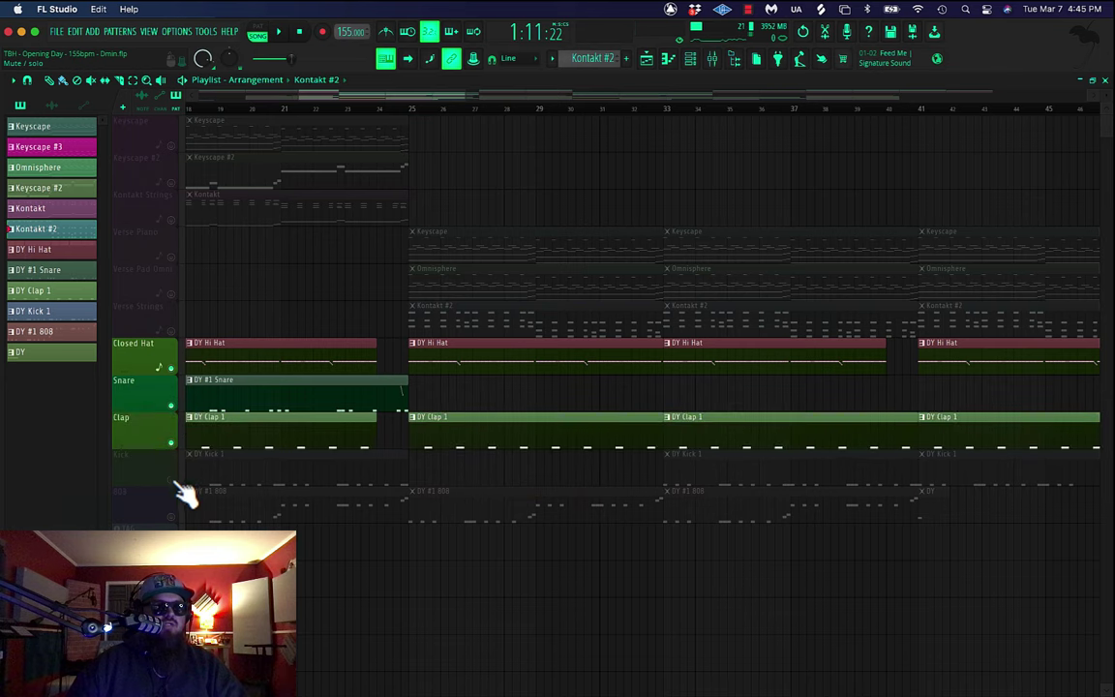
left_click(171, 479)
scroll(232, 462, "left", 10)
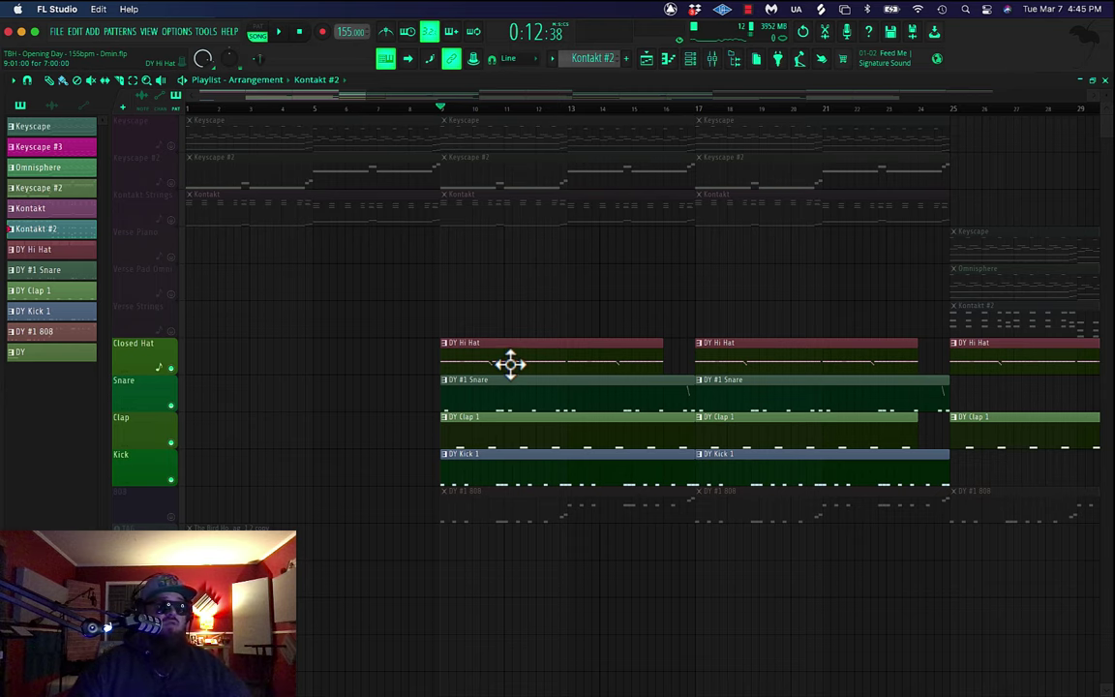
key("space")
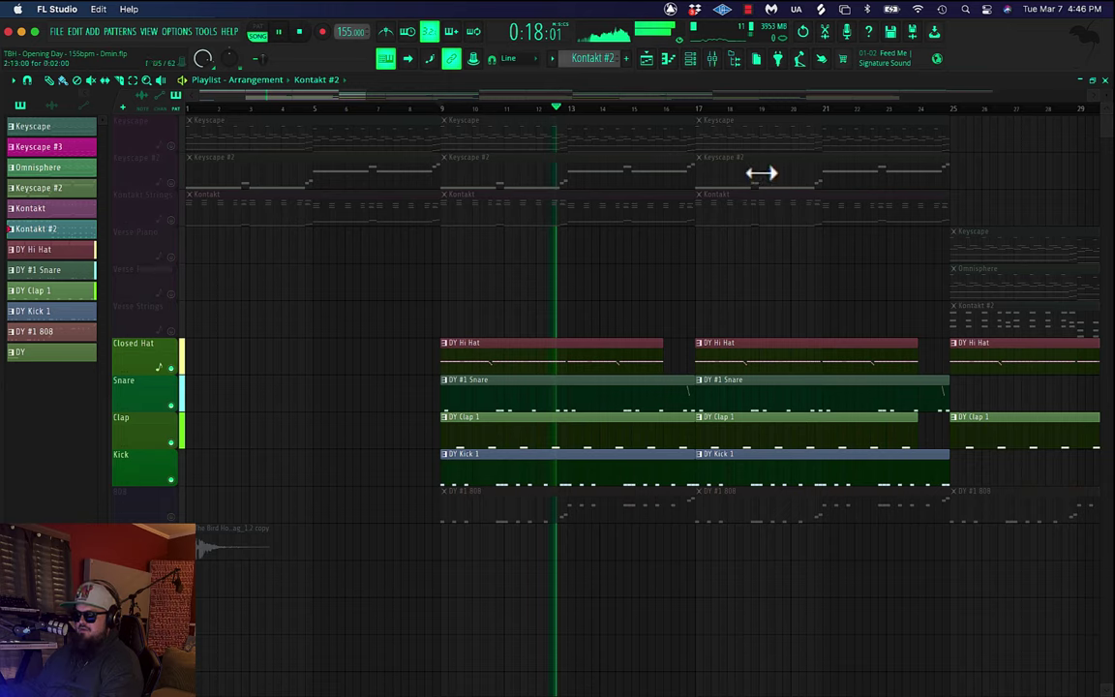
Open the 808 pattern, drop its F5, A5, B5 and C6 notes an octave, and play from just after bar 4
double_click(784, 215)
left_click_drag(1023, 274, 472, 353)
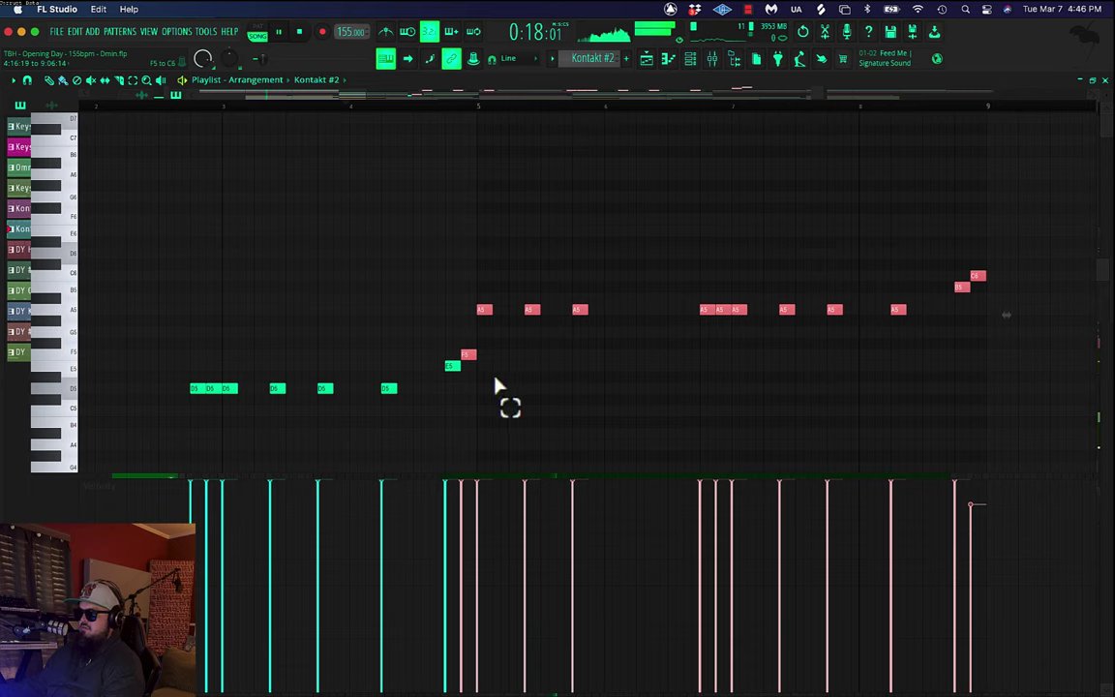
key("ctrl+Down")
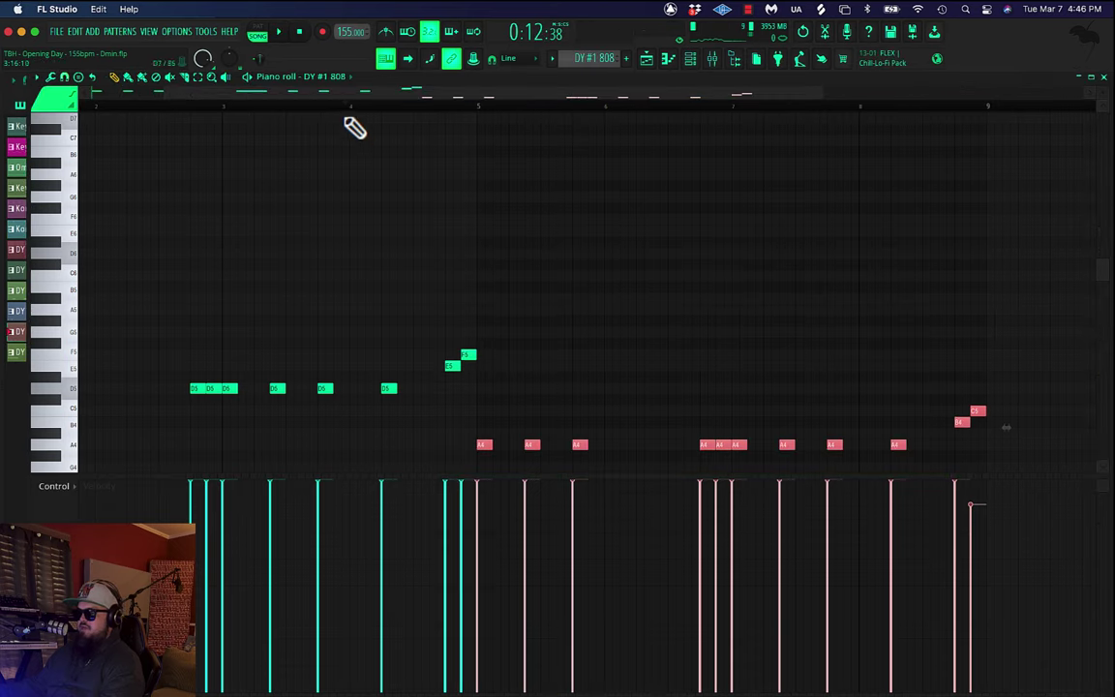
left_click(359, 106)
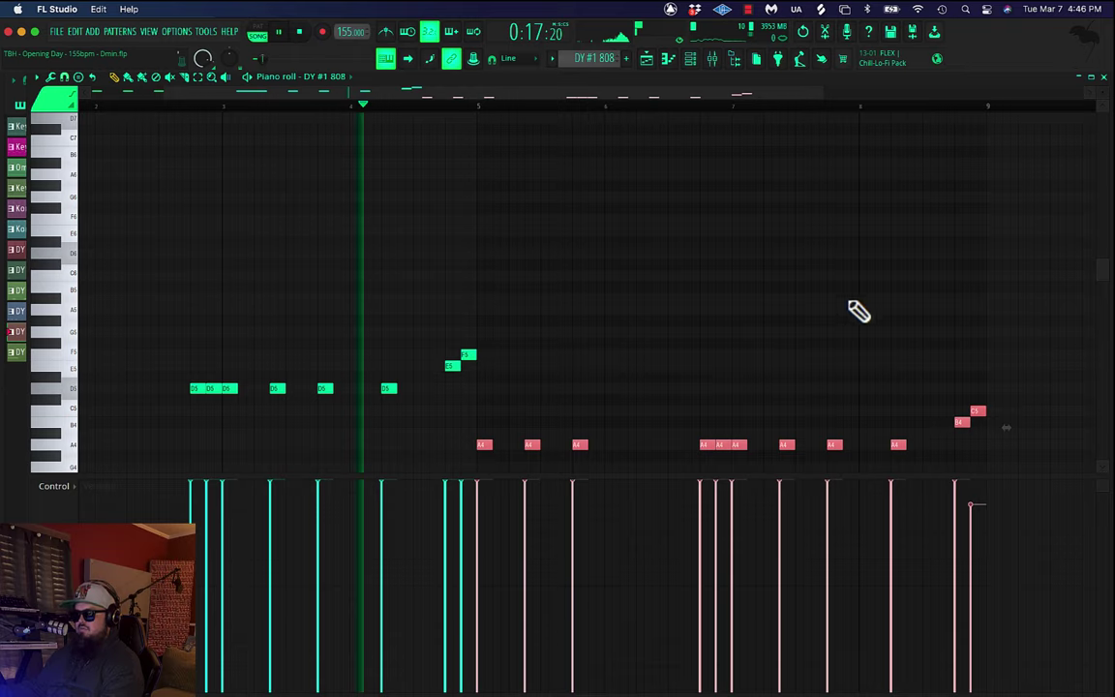
key("space")
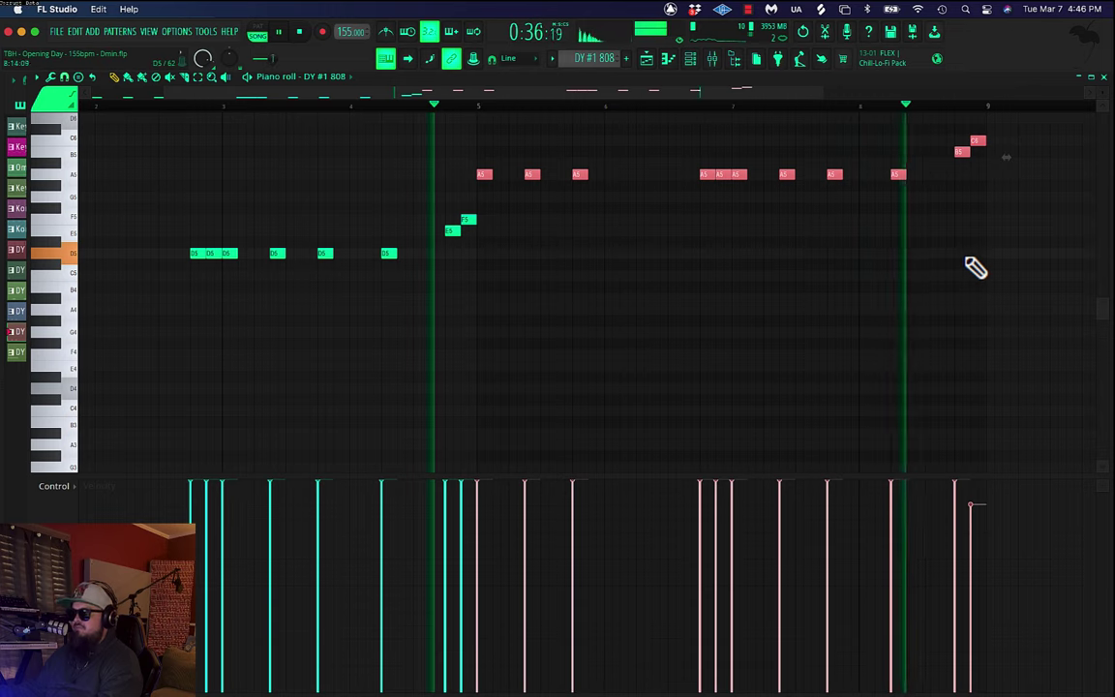
scroll(975, 267, "up", 5)
scroll(972, 263, "down", 3)
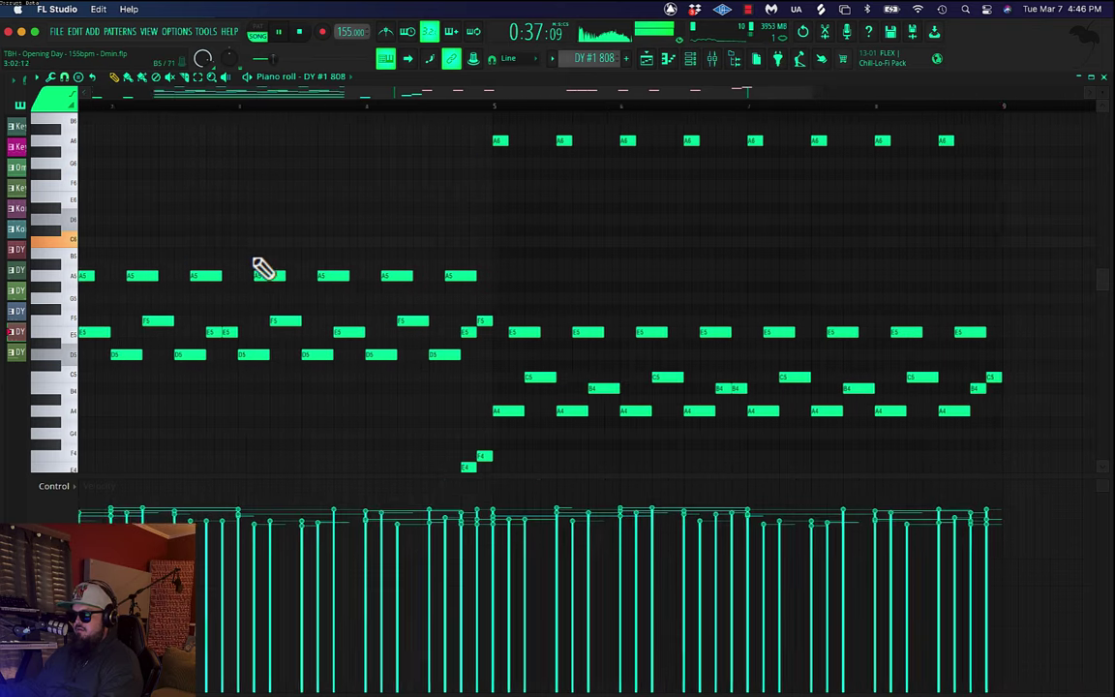
scroll(154, 350, "left", 2)
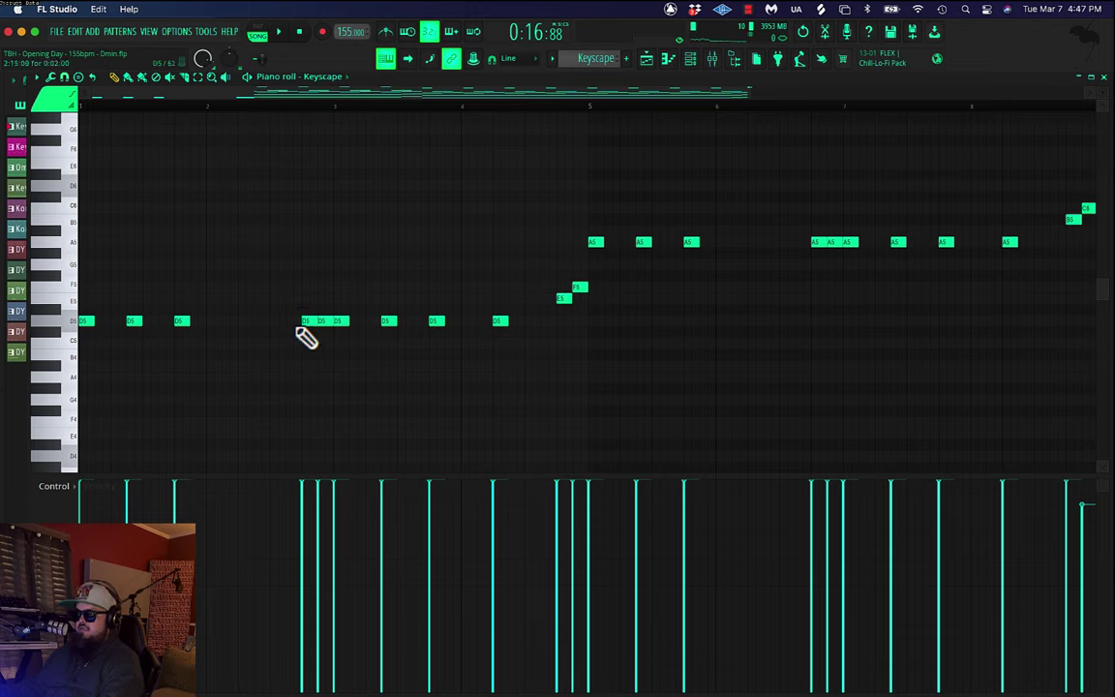
Play from the pattern start, shift the two bar-7 808 notes from A5 to A#5, then open the Mixer
left_click(98, 112)
key("space")
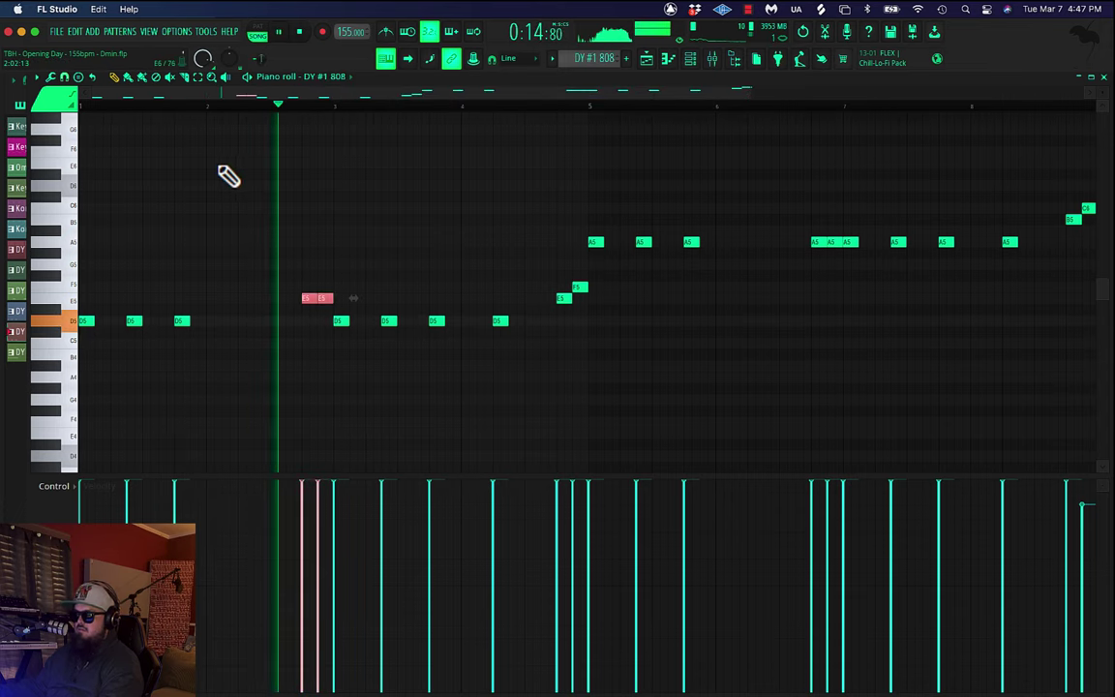
left_click(822, 241)
key("ctrl+Up")
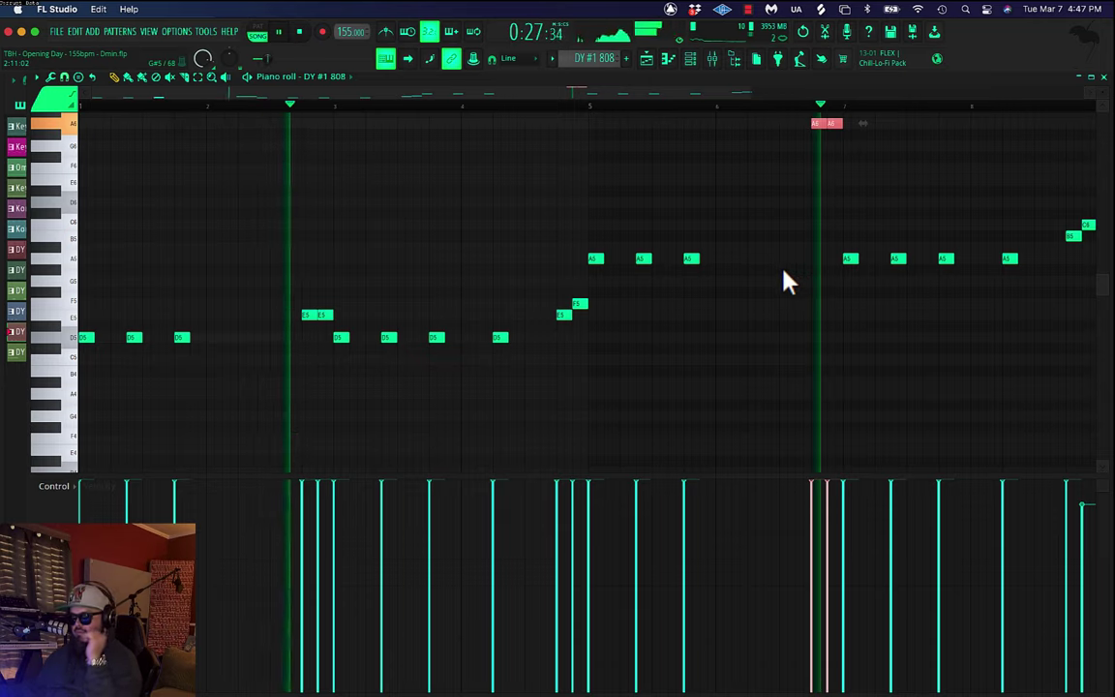
key("ctrl+Down")
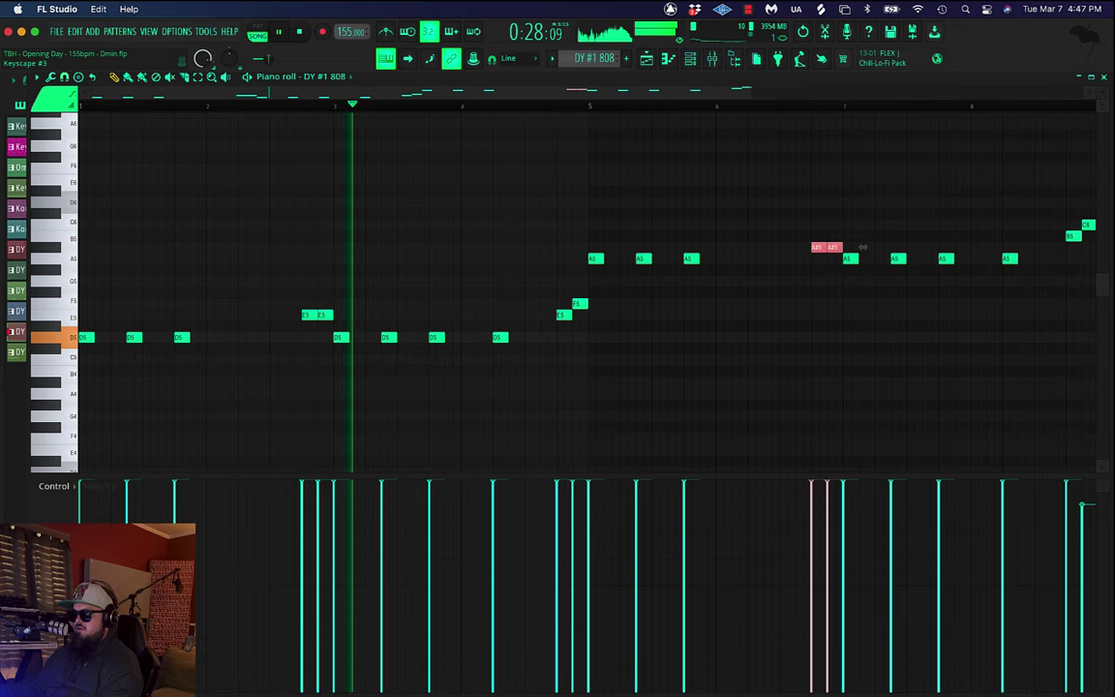
left_click(715, 64)
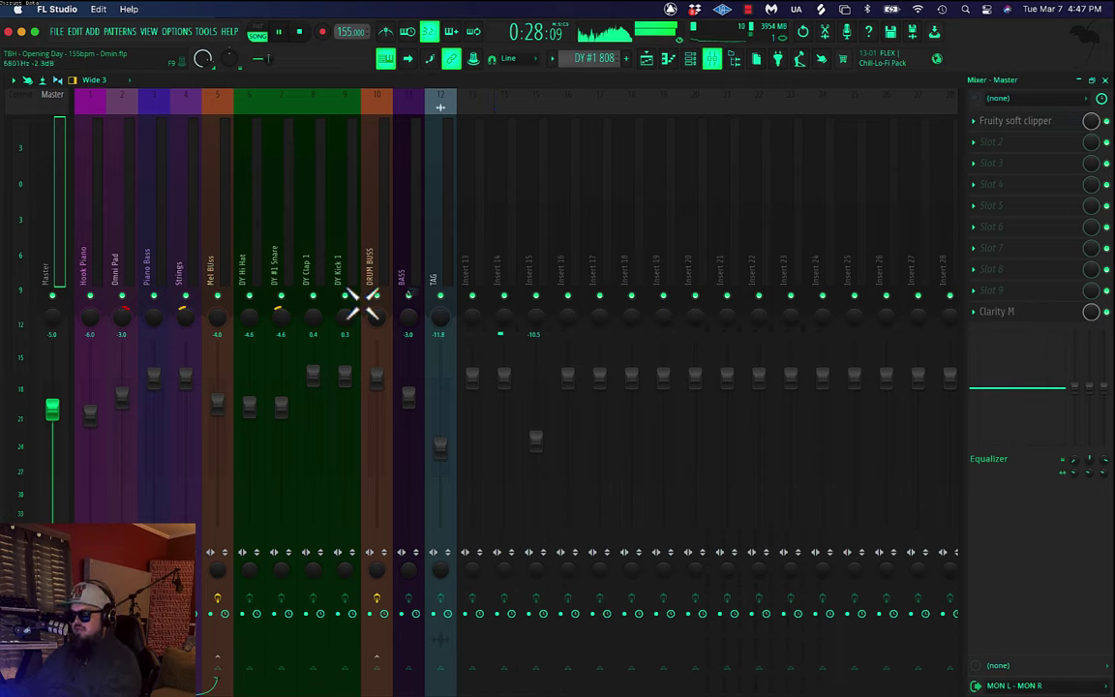
Inspect the Omni Pad insert and Piano Bass's ValhallaVintageVerb, then play the mix from the Mel BUss insert
left_click(128, 121)
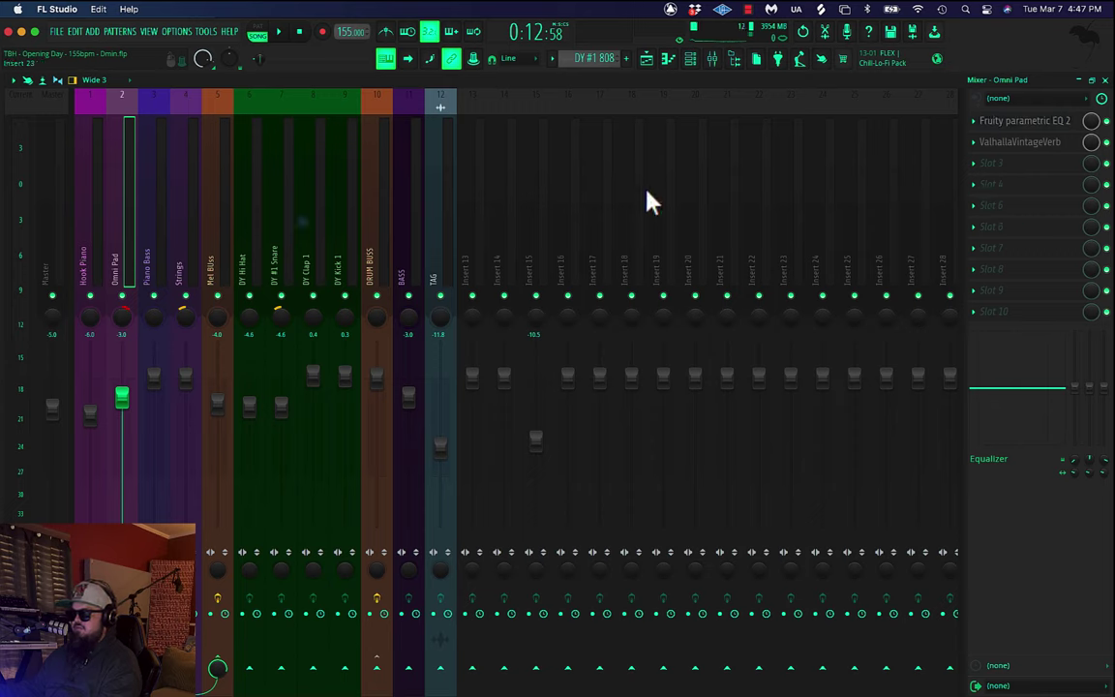
left_click(1050, 145)
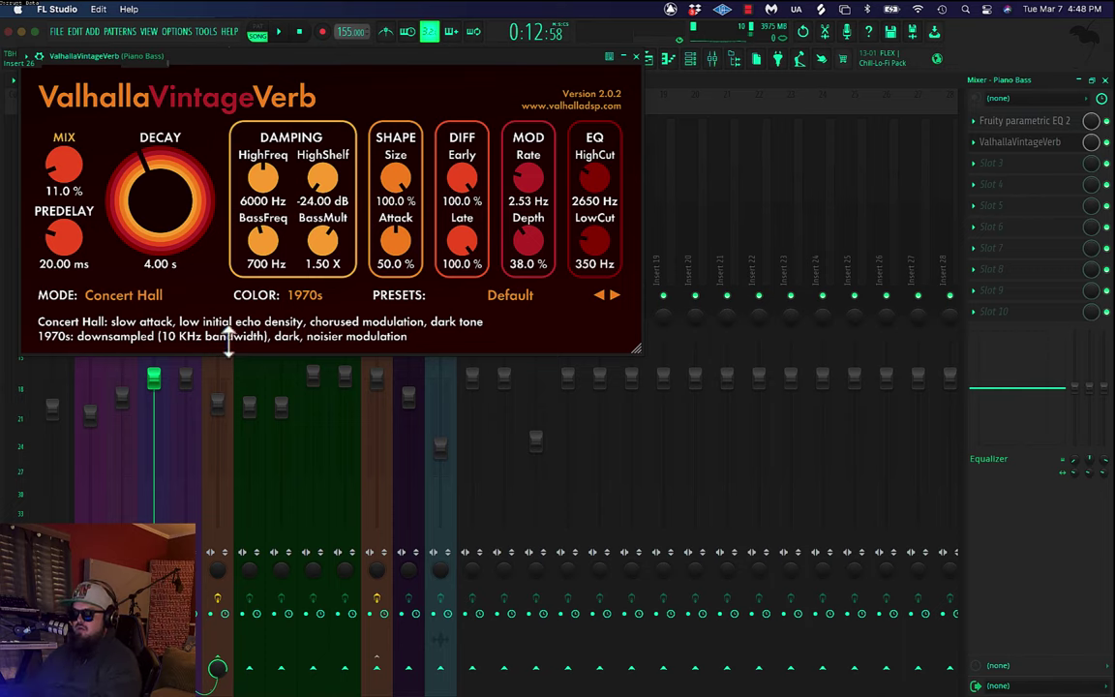
key("Escape")
left_click(208, 279)
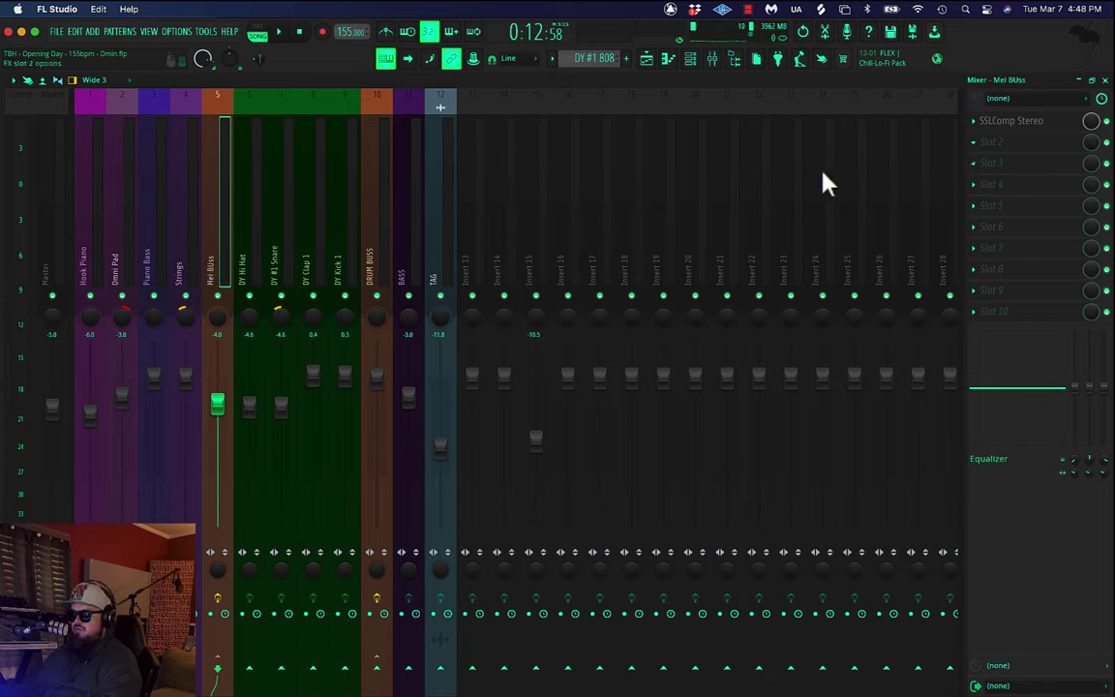
key("space")
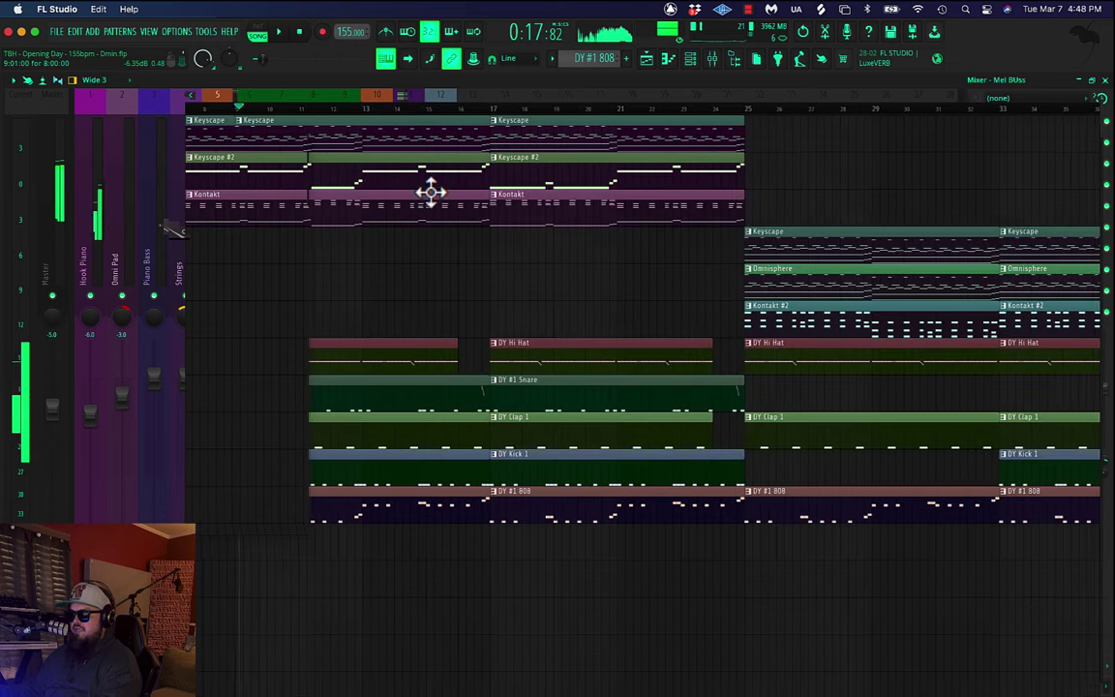
key("F5")
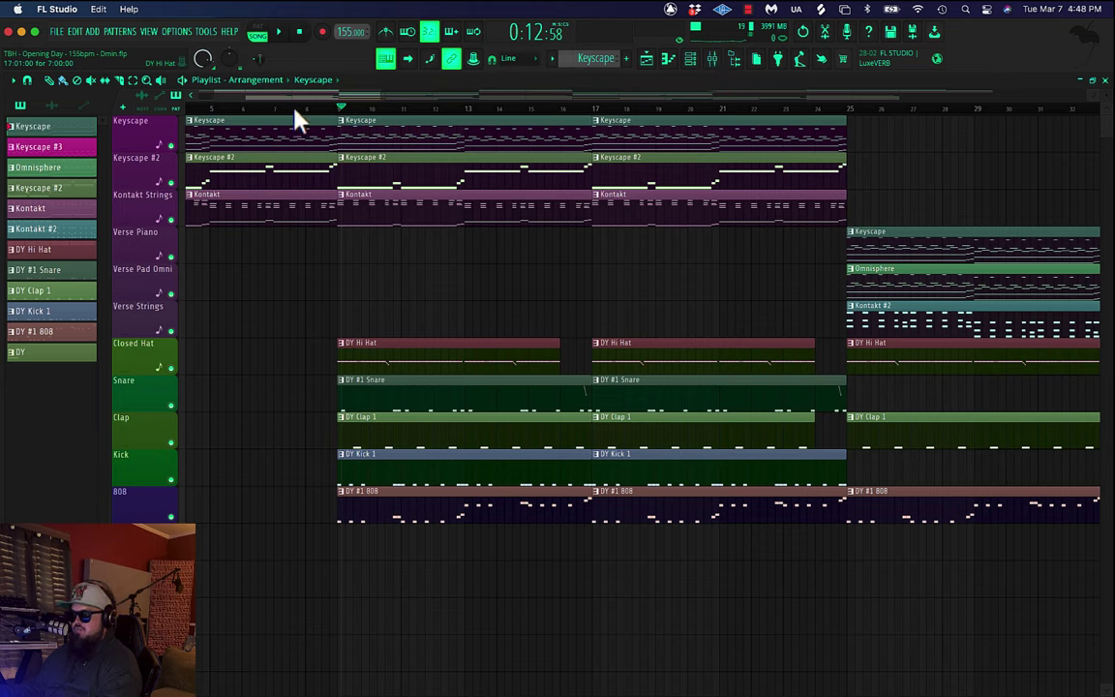
key("F9")
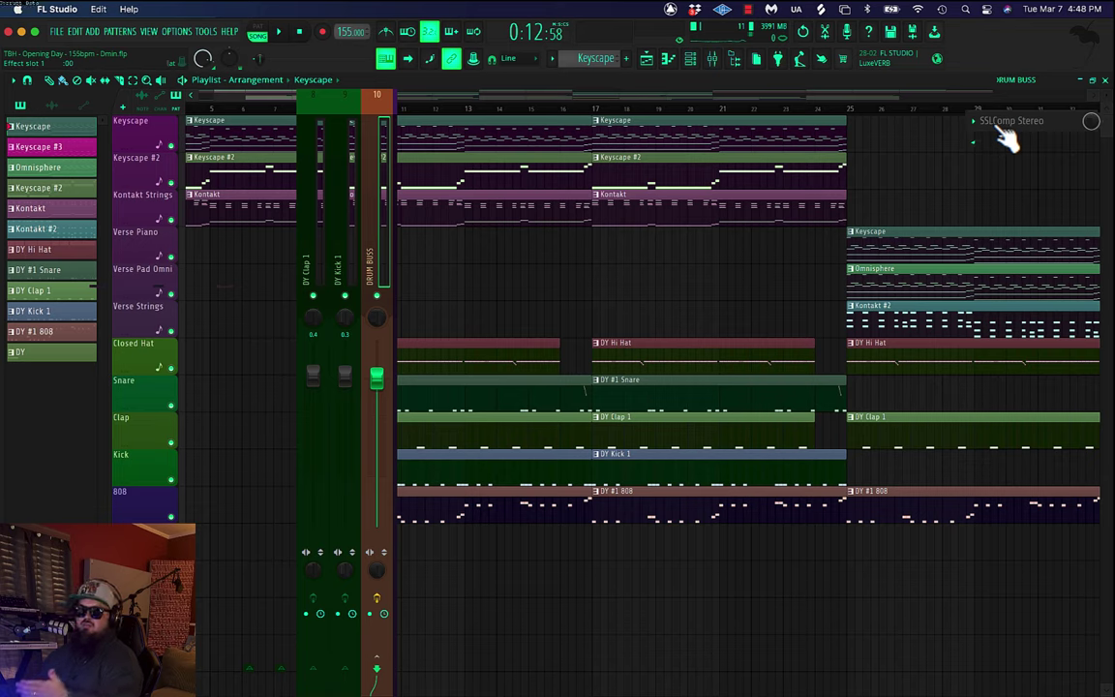
key("F9")
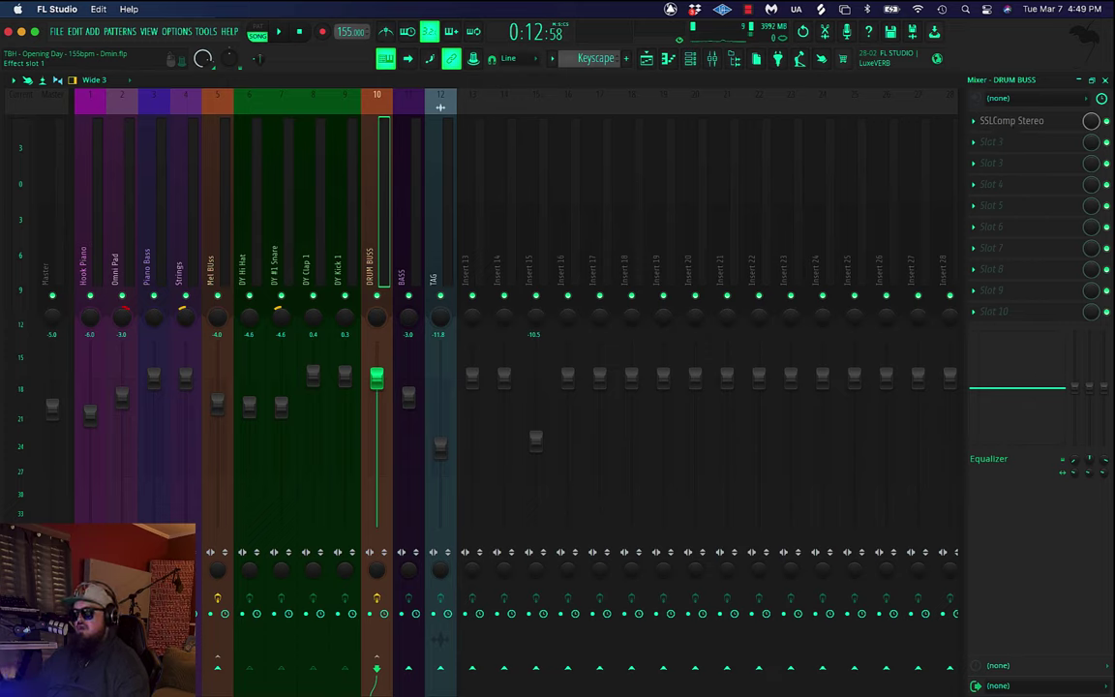
left_click(647, 60)
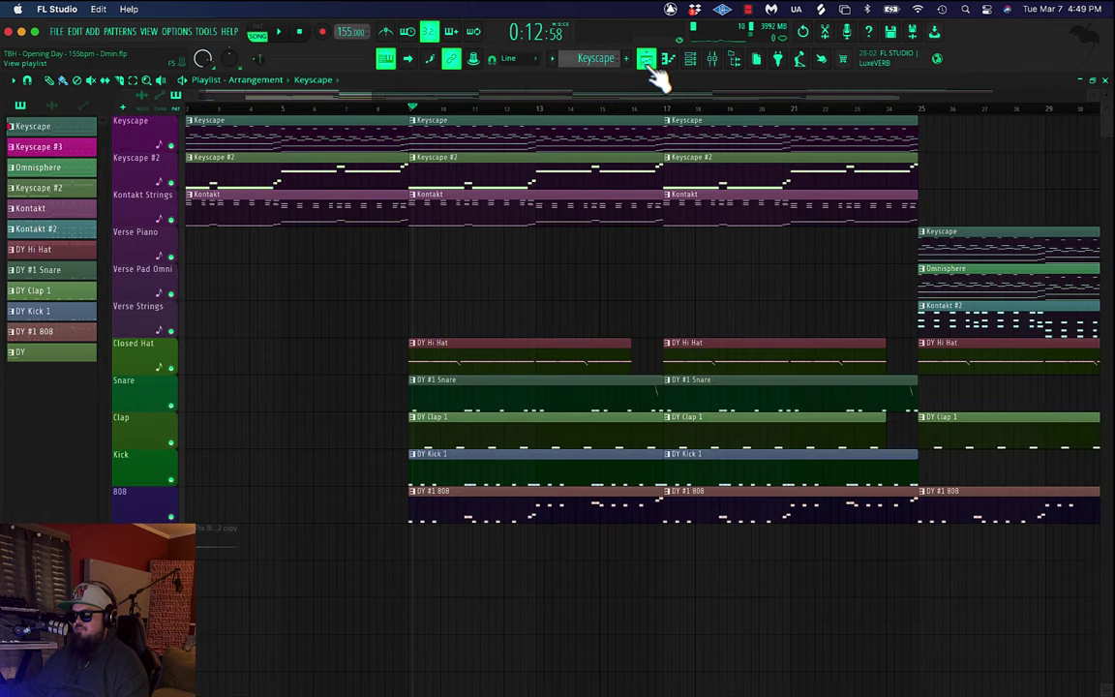
left_click(281, 34)
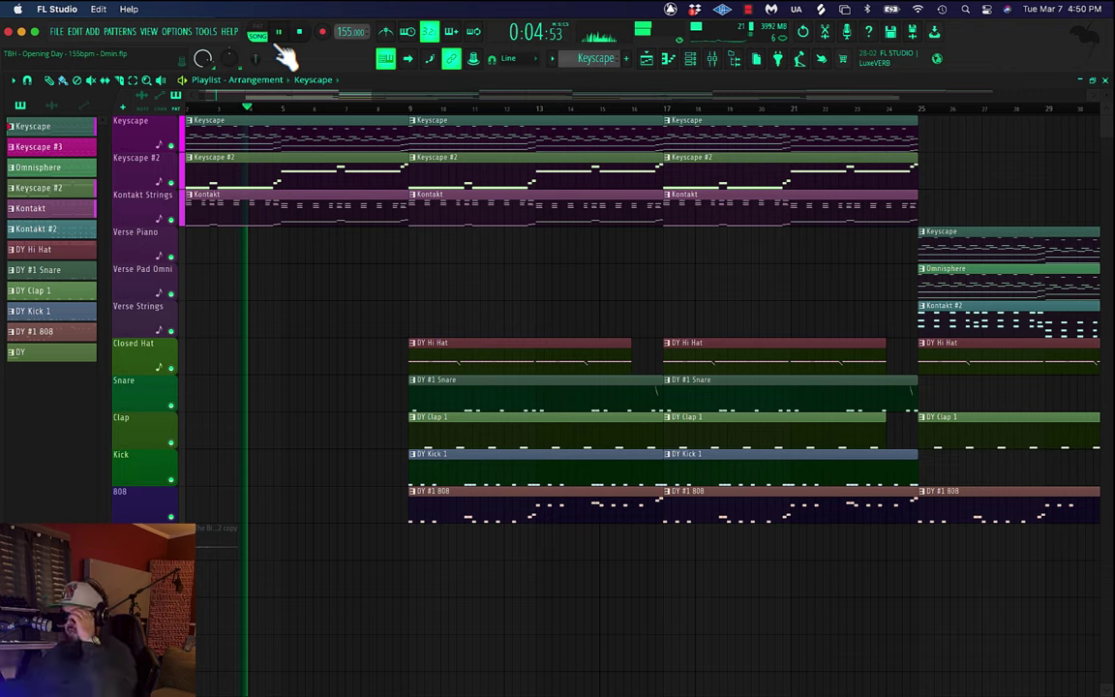
key("space")
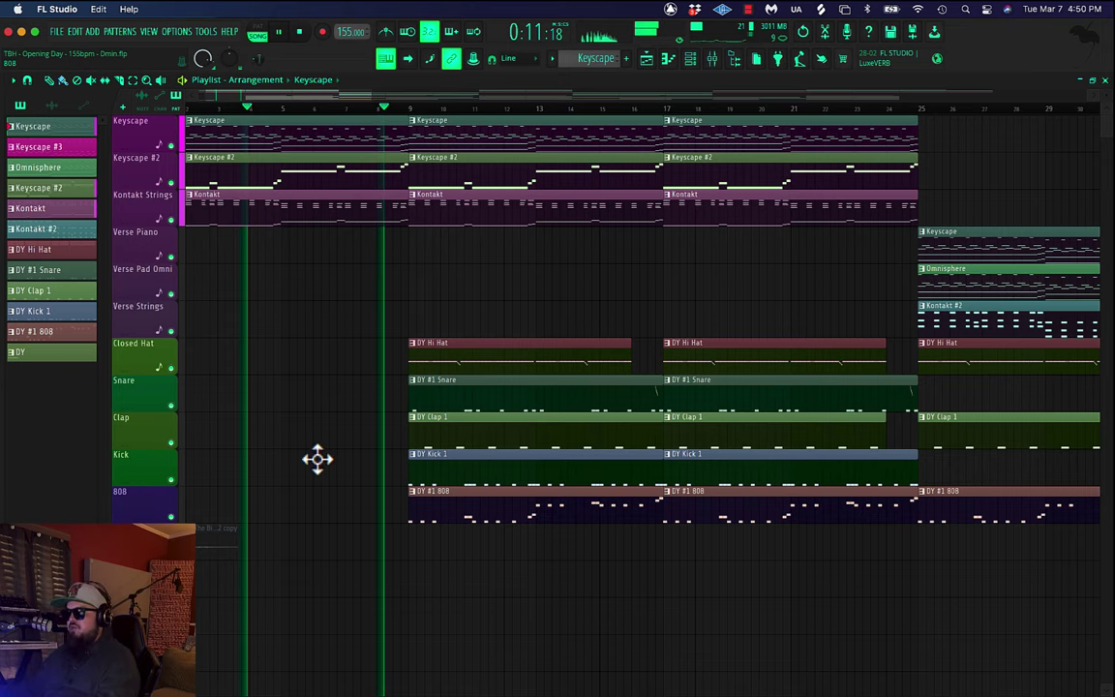
scroll(319, 463, "down", 3)
scroll(329, 461, "up", 3)
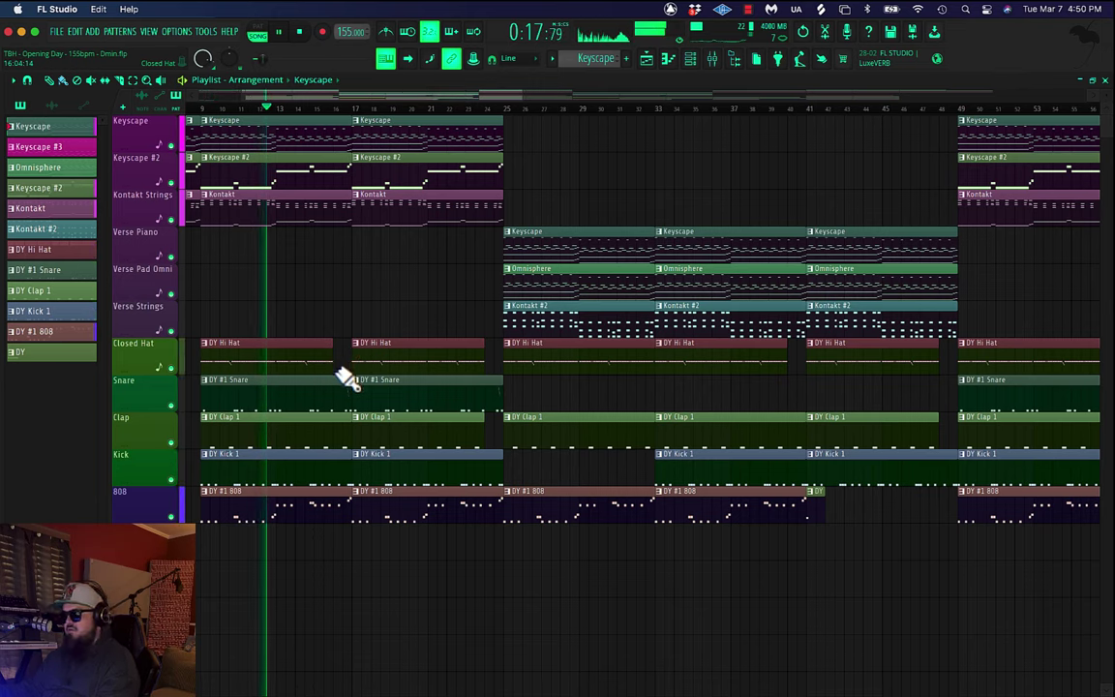
Replay the arrangement from a few bars back to audition the second verse section
key("space")
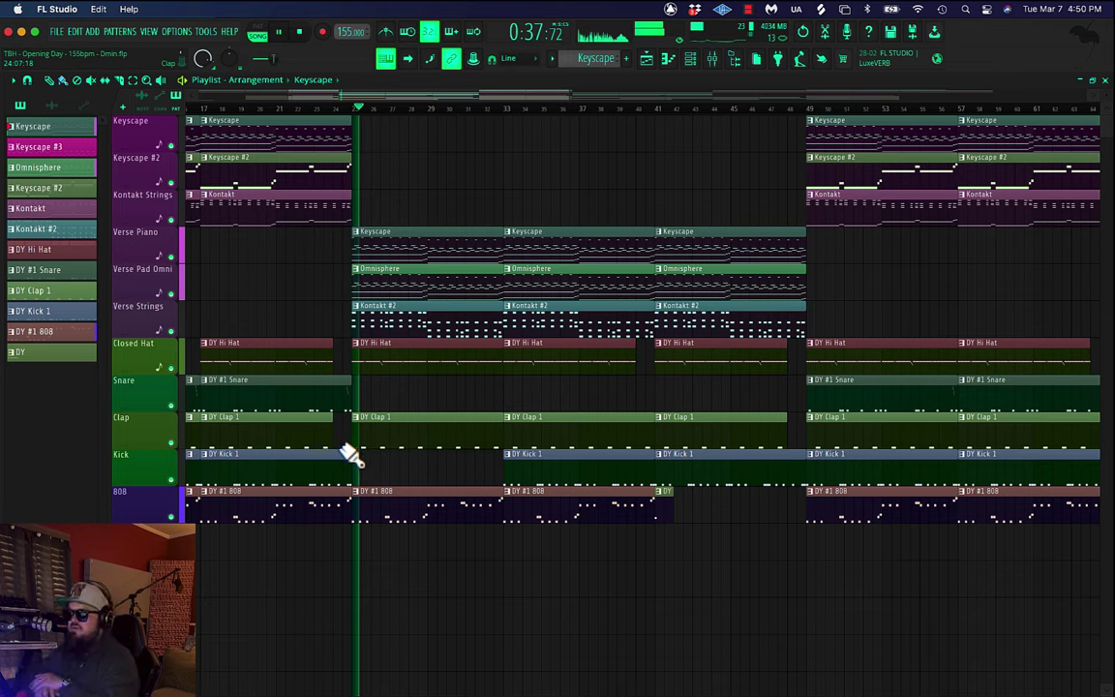
key("space")
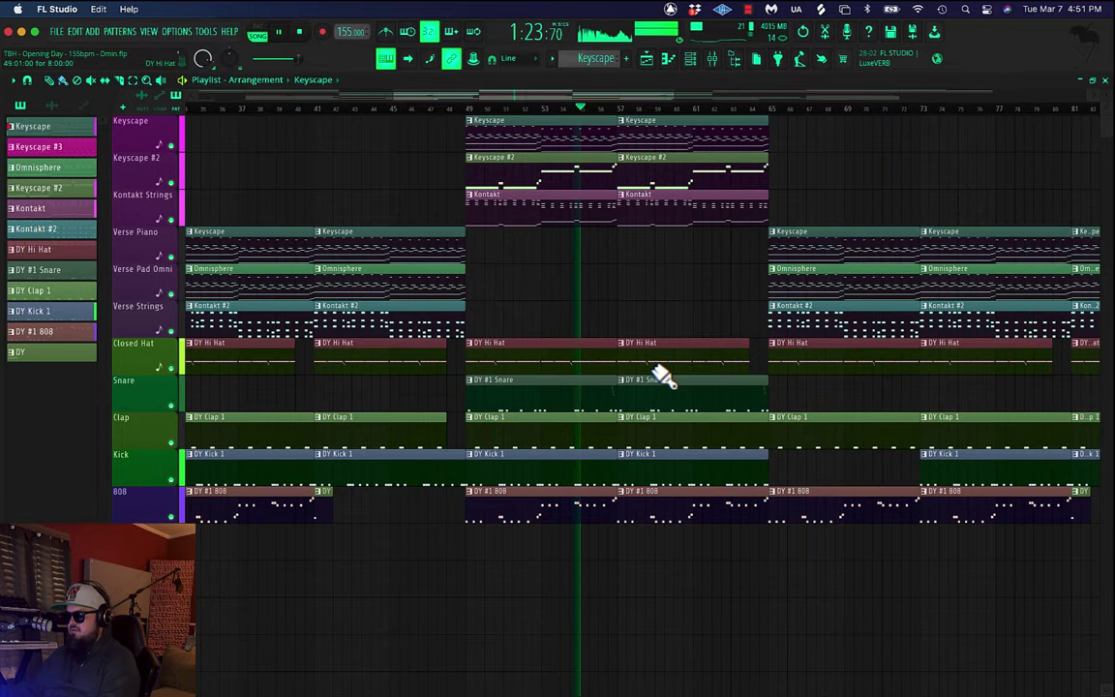
Start playback around bar 73 and scroll down through the playlist tracks
left_click(826, 109)
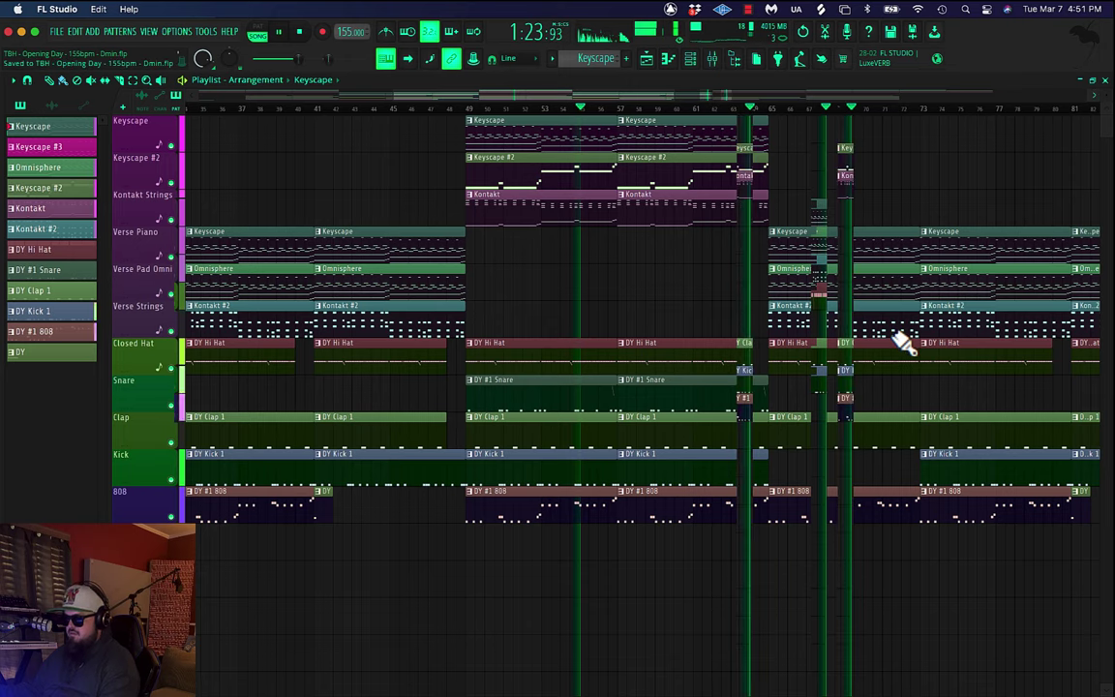
scroll(892, 335, "down", 3)
scroll(891, 336, "down", 2)
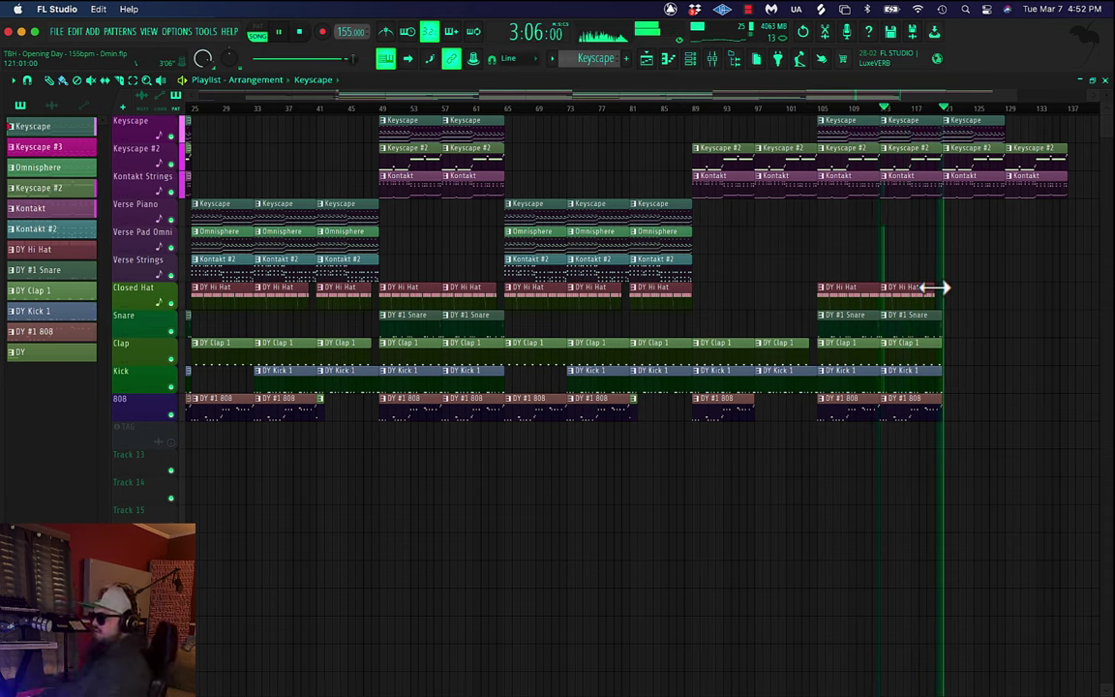
Replay the final bars, stop on the TAG track, and play the song from the beginning
key("space")
key("space")
left_click(177, 441)
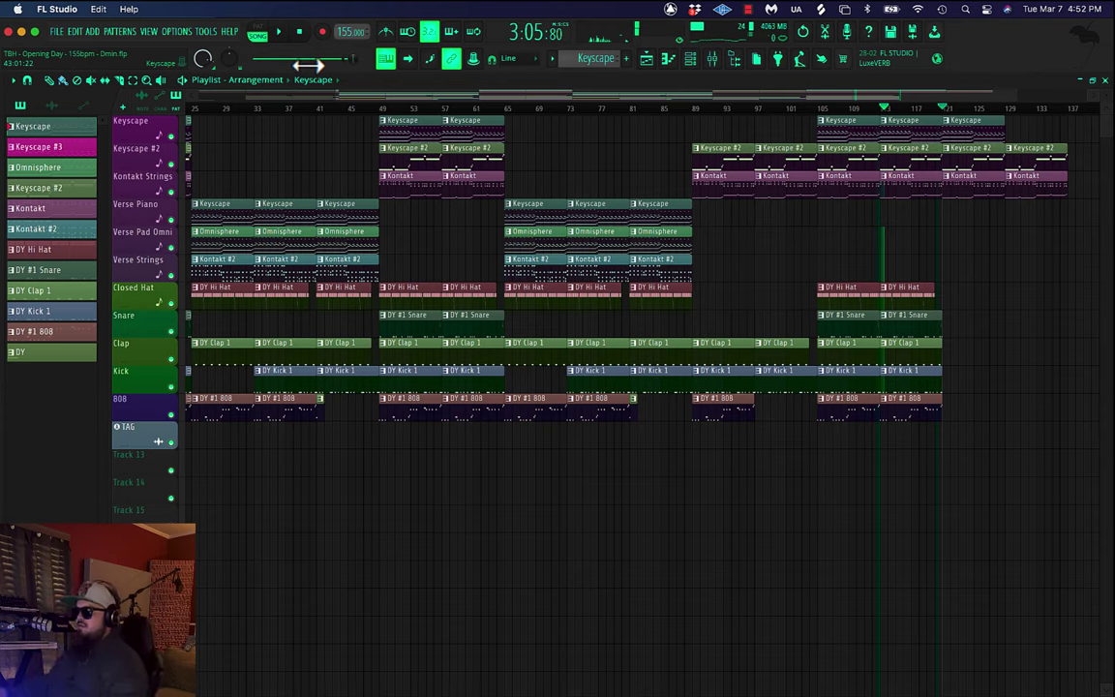
key("space")
key("space")
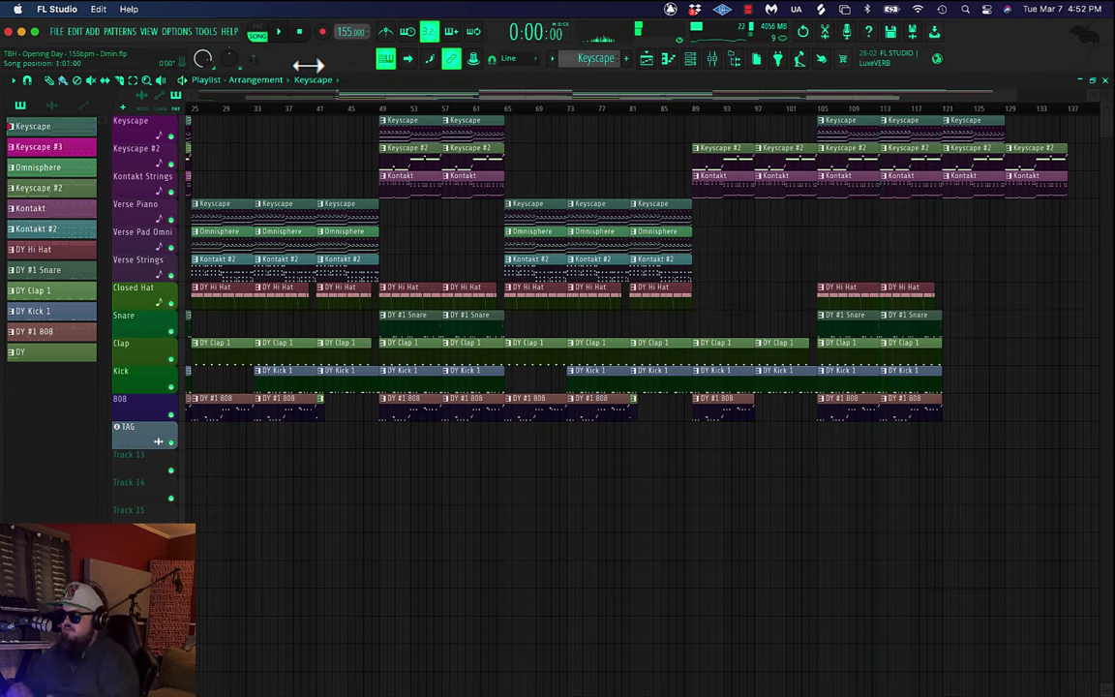